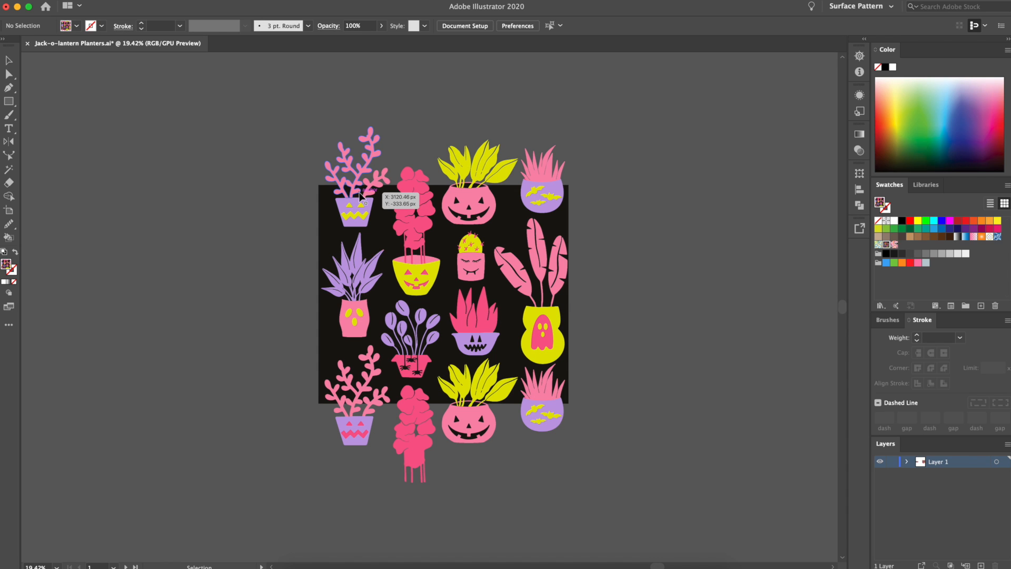
Ungroup the full planter artwork on the black background
{"action": "left_click", "coordinate": [361, 204]}
{"action": "right_click", "coordinate": [417, 263]}
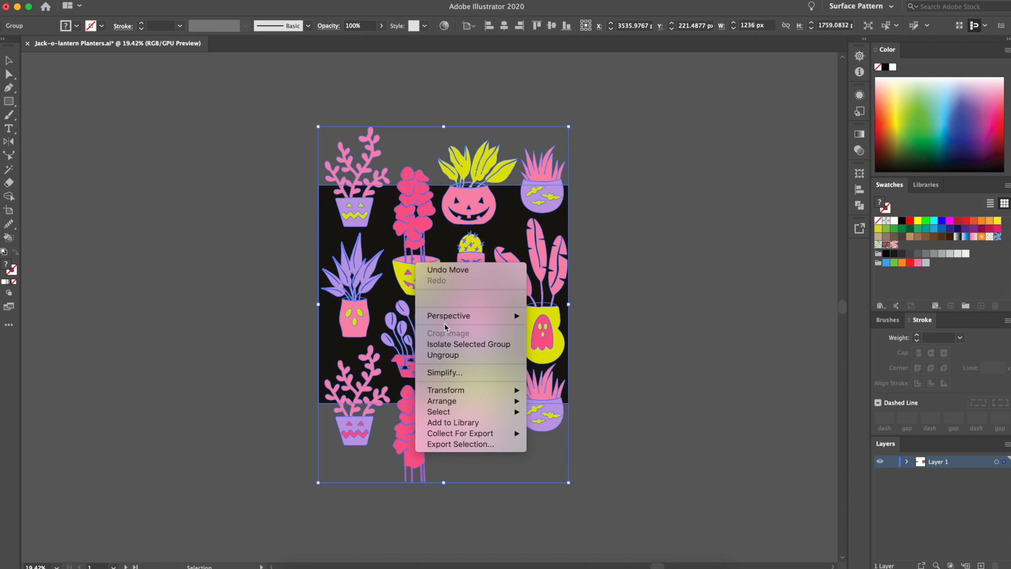
{"action": "left_click", "coordinate": [480, 356]}
{"action": "left_click", "coordinate": [646, 309]}
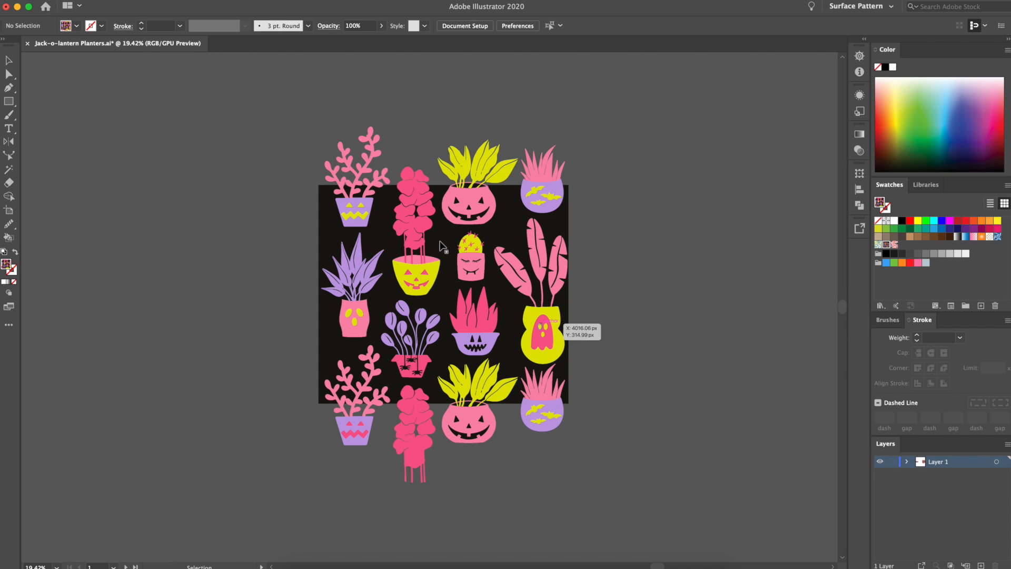
Move all the planters off the black background to the empty canvas on its left side
{"action": "key", "text": "a"}
{"action": "left_click", "coordinate": [332, 220]}
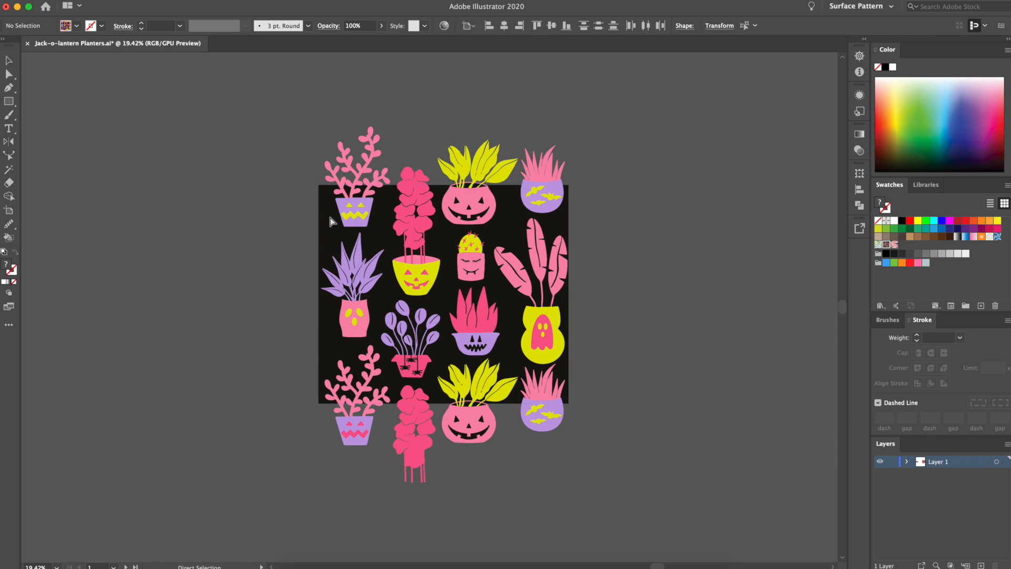
{"action": "key", "text": "v"}
{"action": "left_click", "coordinate": [320, 125]}
{"action": "key", "text": "super+a"}
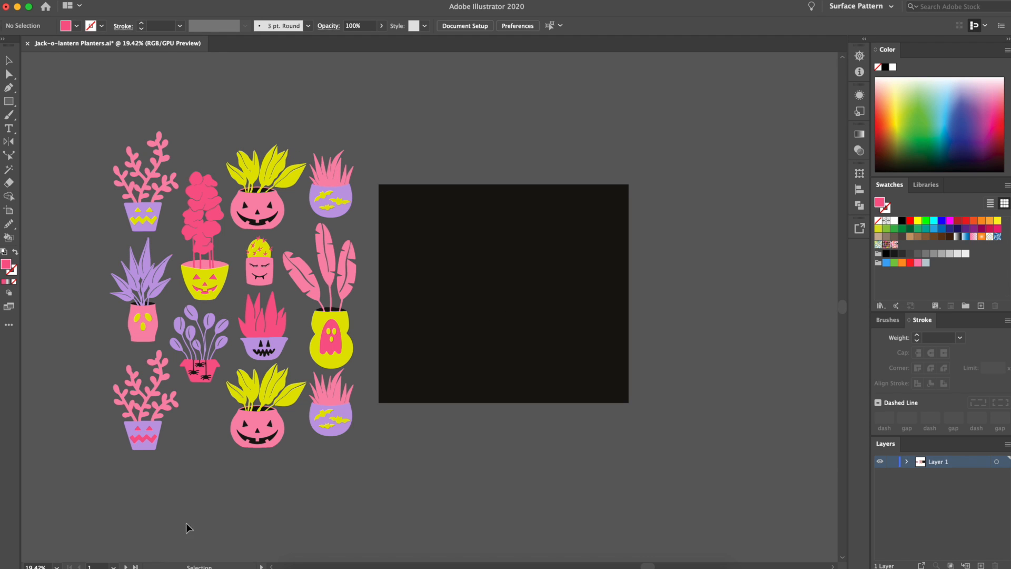
Nudge the upper pumpkin planter with yellow leaves slightly up and to the left
{"action": "left_click", "coordinate": [262, 175]}
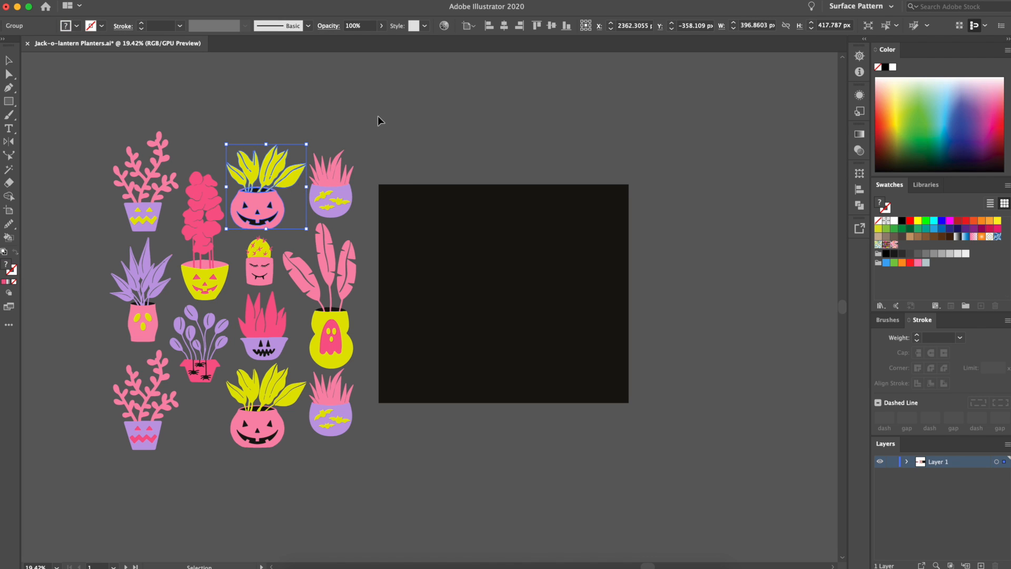
{"action": "left_click", "coordinate": [341, 122]}
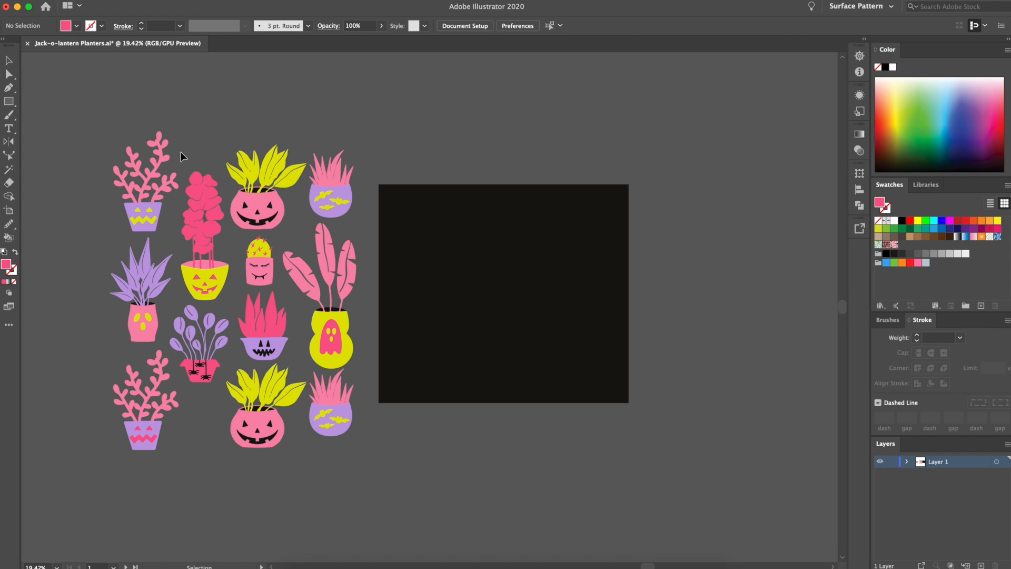
{"action": "left_click_drag", "start_coordinate": [247, 206], "coordinate": [265, 176]}
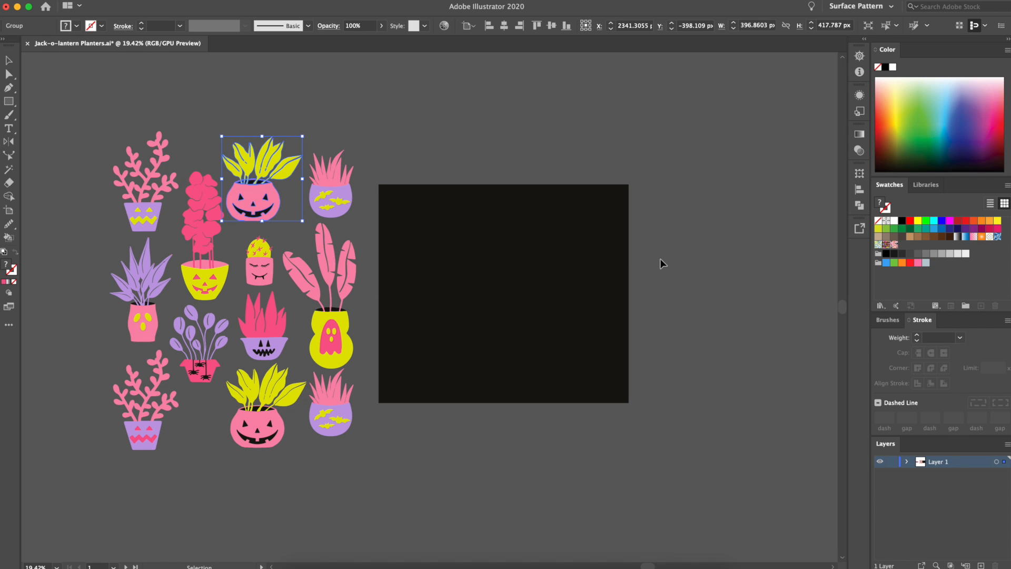
{"action": "left_click", "coordinate": [491, 179]}
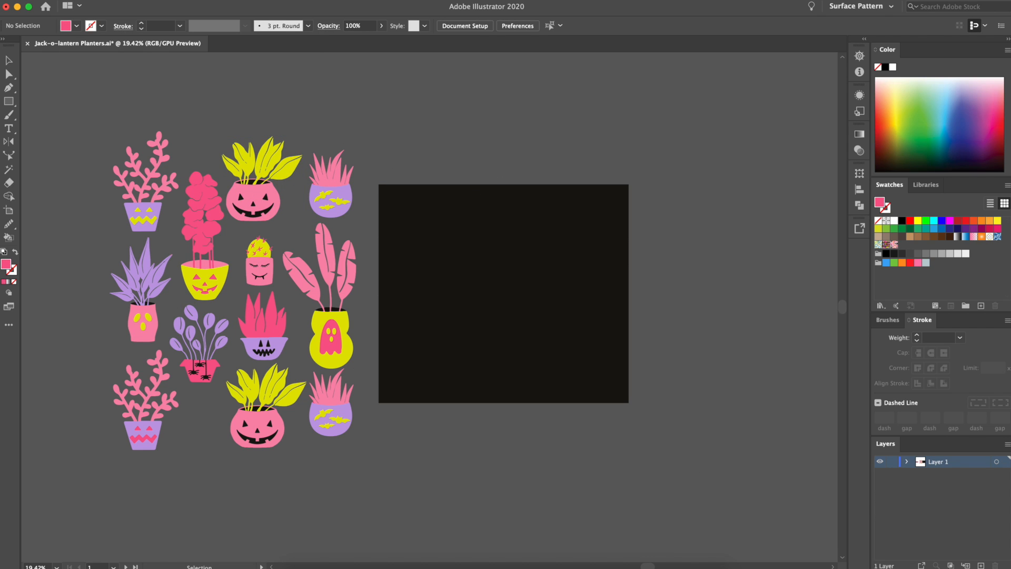
Unlock all objects and lock the black background rectangle in place again
{"action": "left_click", "coordinate": [158, 0]}
{"action": "left_click", "coordinate": [173, 78]}
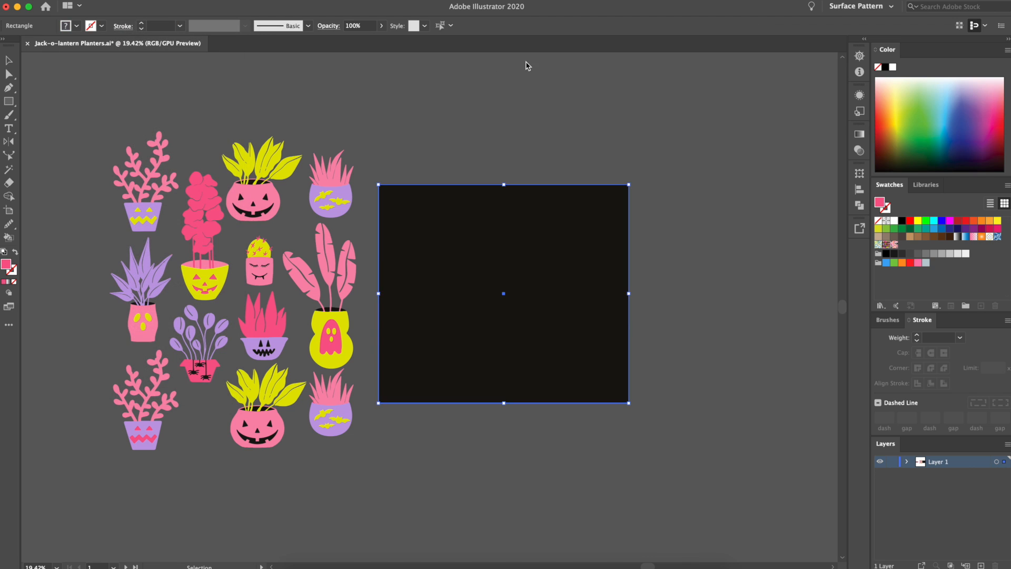
{"action": "left_click", "coordinate": [484, 255]}
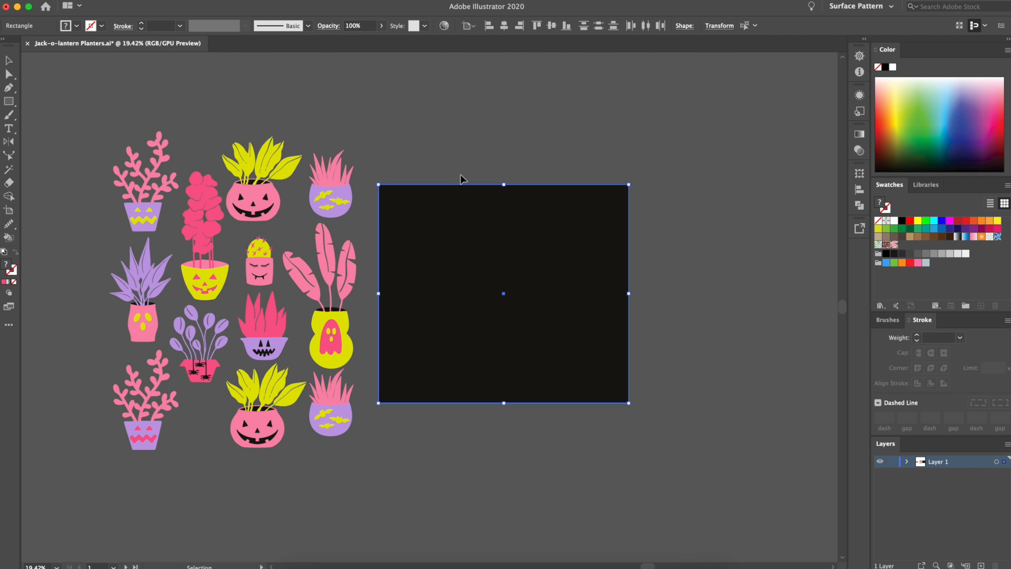
{"action": "key", "text": "super+2"}
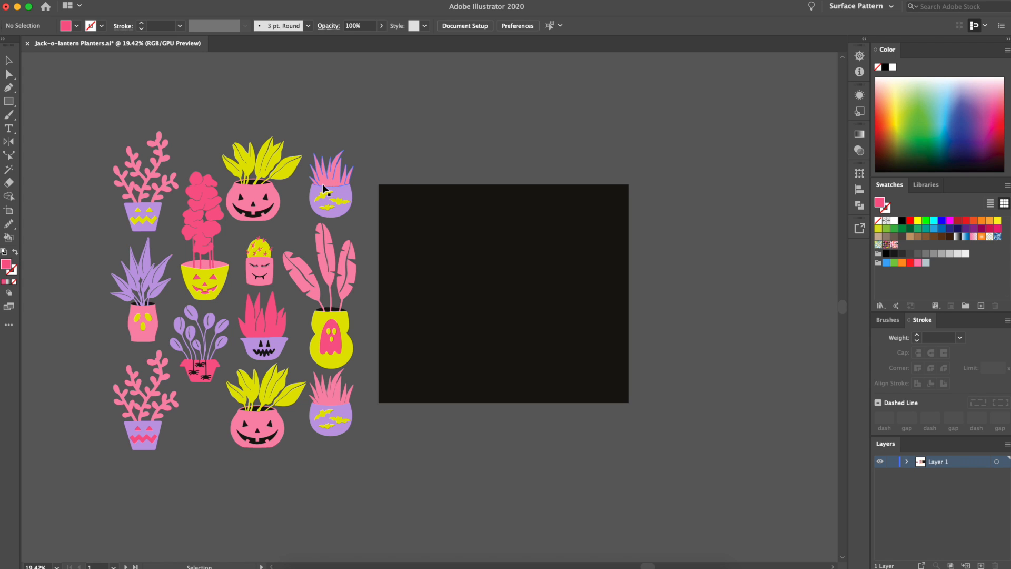
Place the upper pumpkin planter on the black background, scale it down and position it in the upper-left area
{"action": "left_click_drag", "start_coordinate": [258, 194], "coordinate": [509, 292]}
{"action": "key", "text": "super+shift+a"}
{"action": "scroll", "coordinate": [640, 162], "scroll_direction": "down", "scroll_amount": 2}
{"action": "scroll", "coordinate": [568, 231], "scroll_direction": "up", "scroll_amount": 4}
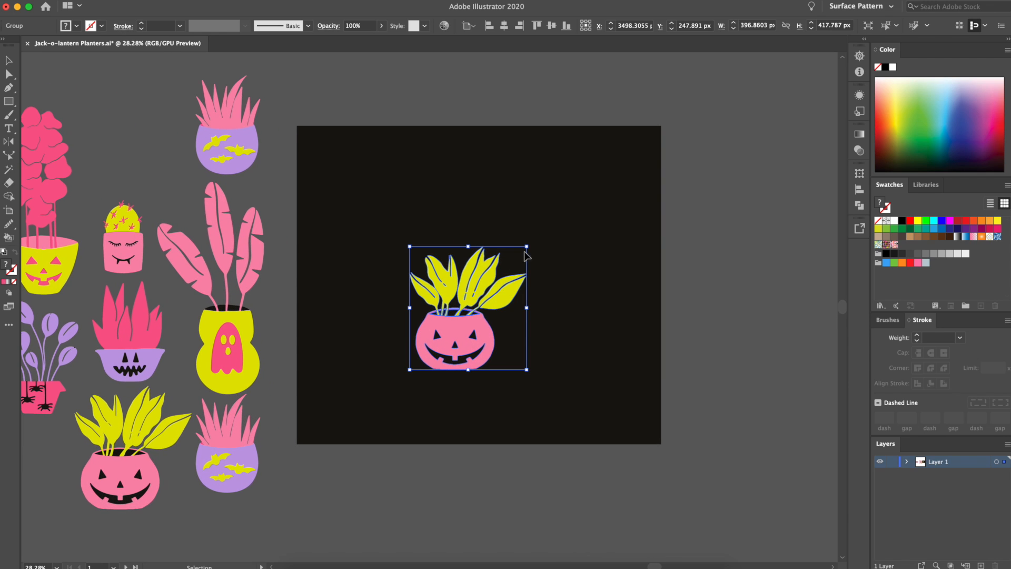
{"action": "left_click_drag", "start_coordinate": [528, 247], "coordinate": [502, 275]}
{"action": "left_click_drag", "start_coordinate": [456, 346], "coordinate": [396, 228]}
Place the tall pink plant in the yellow jack-o-lantern pot diagonally below the pumpkin planter, scaled down
{"action": "scroll", "coordinate": [393, 226], "scroll_direction": "left", "scroll_amount": 2}
{"action": "left_click_drag", "start_coordinate": [118, 221], "coordinate": [559, 302]}
{"action": "mouse_move", "coordinate": [572, 201]}
{"action": "left_mouse_down"}
{"action": "mouse_move", "coordinate": [584, 205]}
{"action": "mouse_move", "coordinate": [560, 208]}
{"action": "left_mouse_up"}
{"action": "left_click_drag", "start_coordinate": [527, 288], "coordinate": [509, 278]}
Place the red spiky plant in the purple bowl on the background above and right of the yellow pot, slightly scaled down
{"action": "left_click_drag", "start_coordinate": [201, 356], "coordinate": [591, 211]}
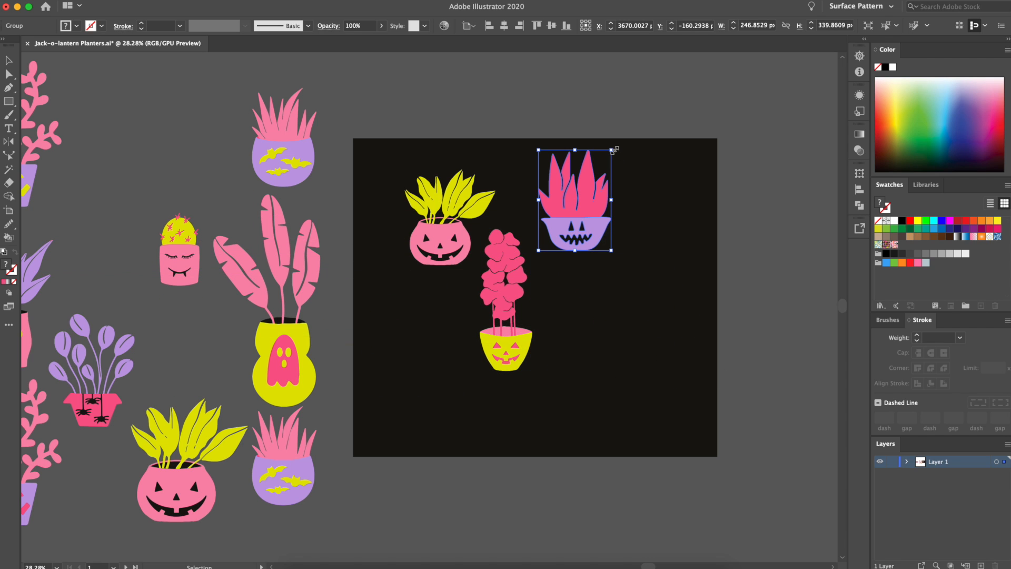
{"action": "left_click_drag", "start_coordinate": [615, 151], "coordinate": [606, 158]}
{"action": "left_click_drag", "start_coordinate": [567, 238], "coordinate": [554, 233]}
Place the cactus planter below the pumpkin planter and one small bat planter below the purple bowl planter
{"action": "left_click_drag", "start_coordinate": [193, 273], "coordinate": [453, 336]}
{"action": "left_click", "coordinate": [609, 356]}
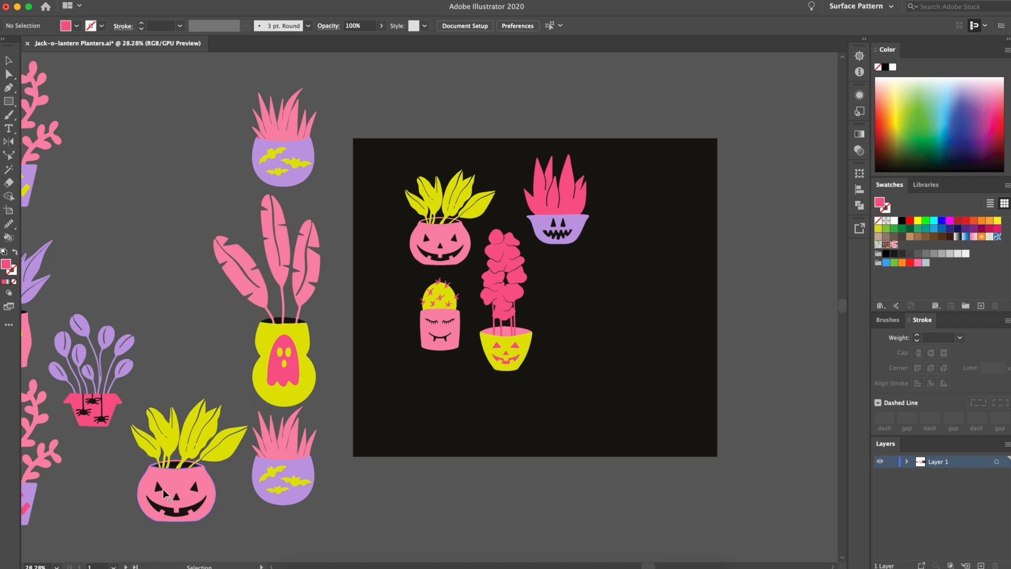
{"action": "left_click_drag", "start_coordinate": [316, 479], "coordinate": [576, 325]}
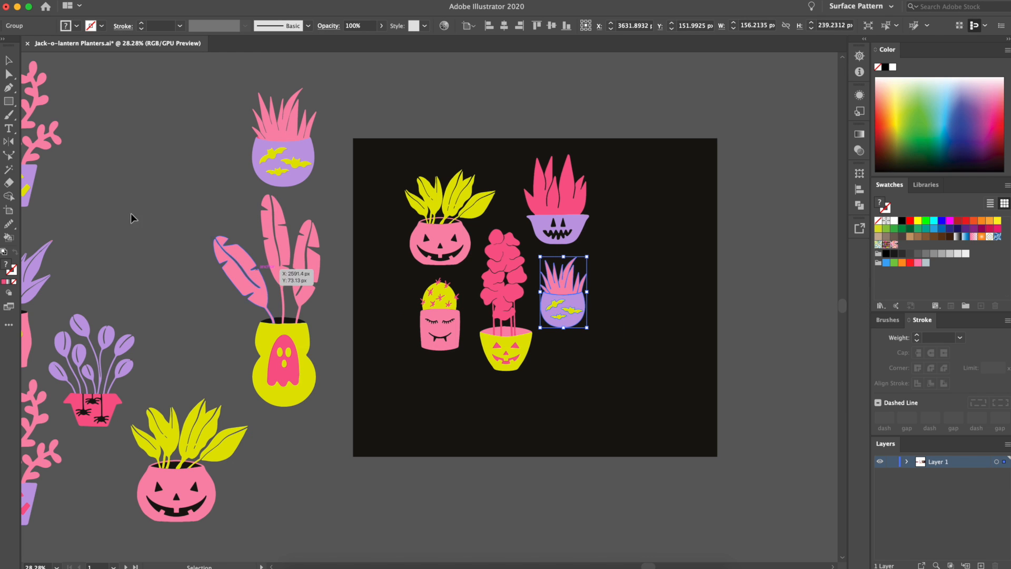
Undo moving the loose branch and group the parts of the upper pink branching planter
{"action": "left_click_drag", "start_coordinate": [38, 147], "coordinate": [673, 307]}
{"action": "key", "text": "super+z"}
{"action": "scroll", "coordinate": [672, 307], "scroll_direction": "left", "scroll_amount": 4}
{"action": "scroll", "coordinate": [673, 307], "scroll_direction": "down", "scroll_amount": 1}
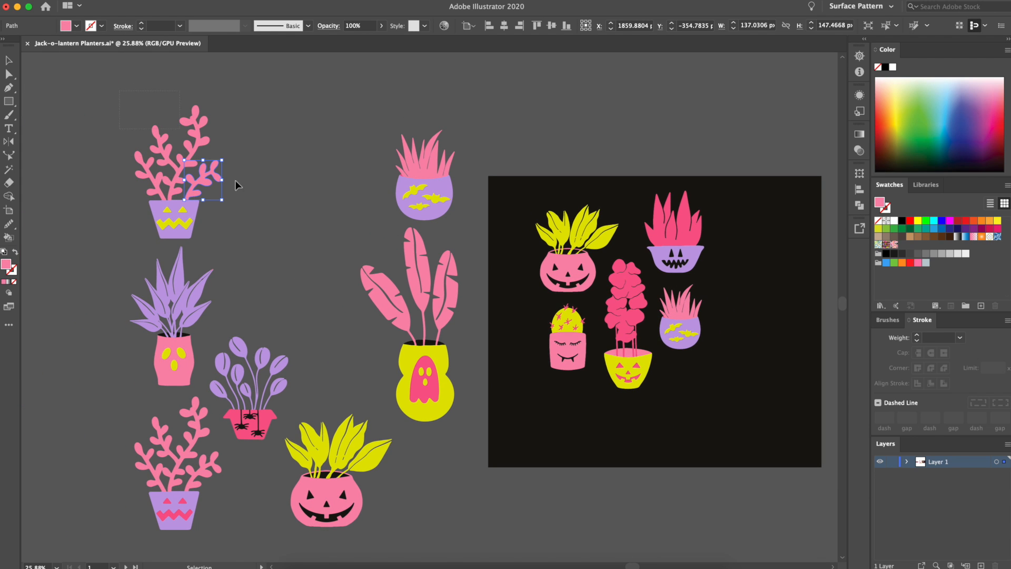
{"action": "left_click_drag", "start_coordinate": [300, 245], "coordinate": [300, 242]}
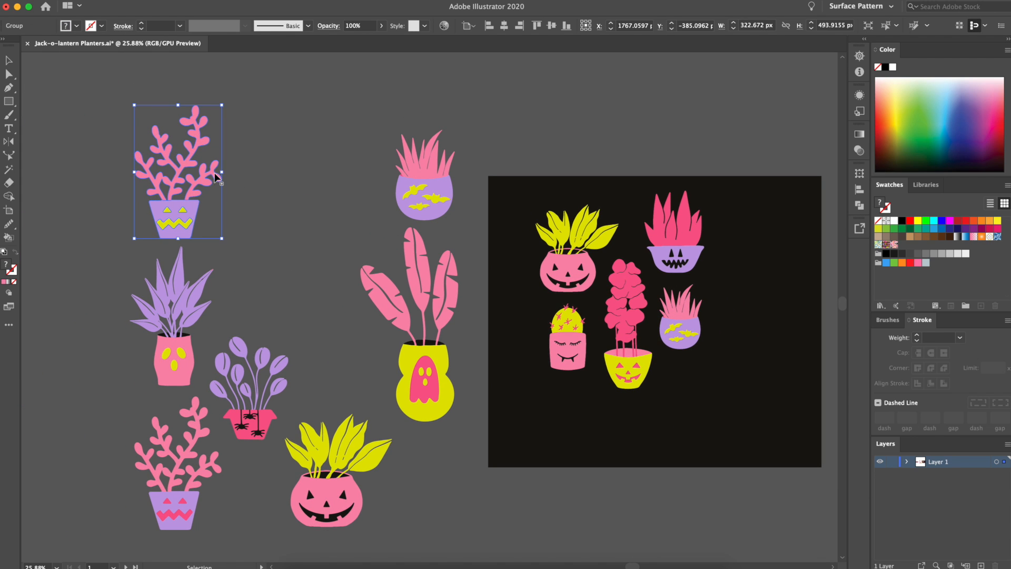
Scale the pink branching planter down to about 232 px wide and place it right of the small bat planter
{"action": "left_click_drag", "start_coordinate": [224, 239], "coordinate": [197, 202]}
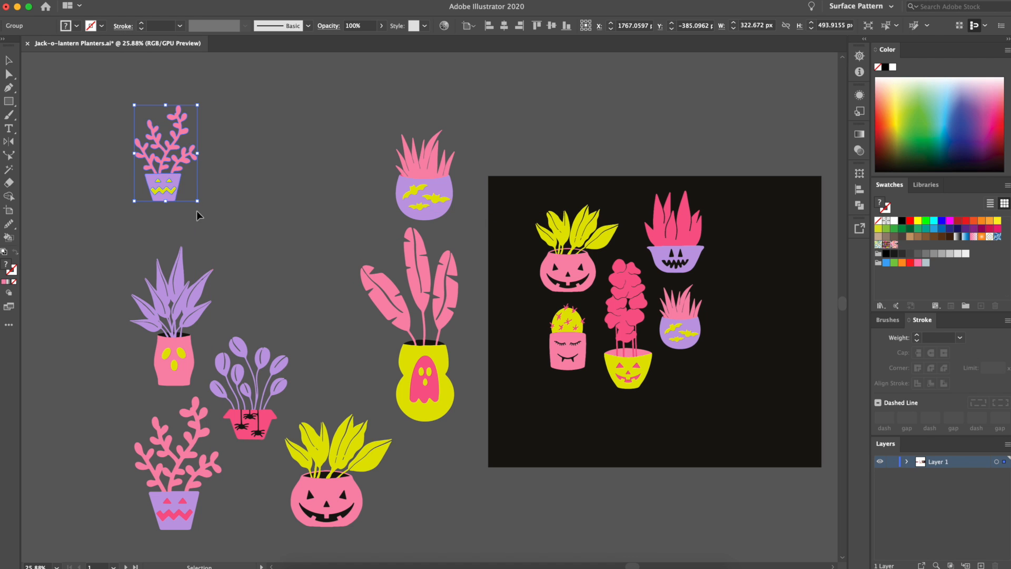
{"action": "left_click_drag", "start_coordinate": [154, 174], "coordinate": [728, 308]}
{"action": "scroll", "coordinate": [736, 320], "scroll_direction": "right", "scroll_amount": 3}
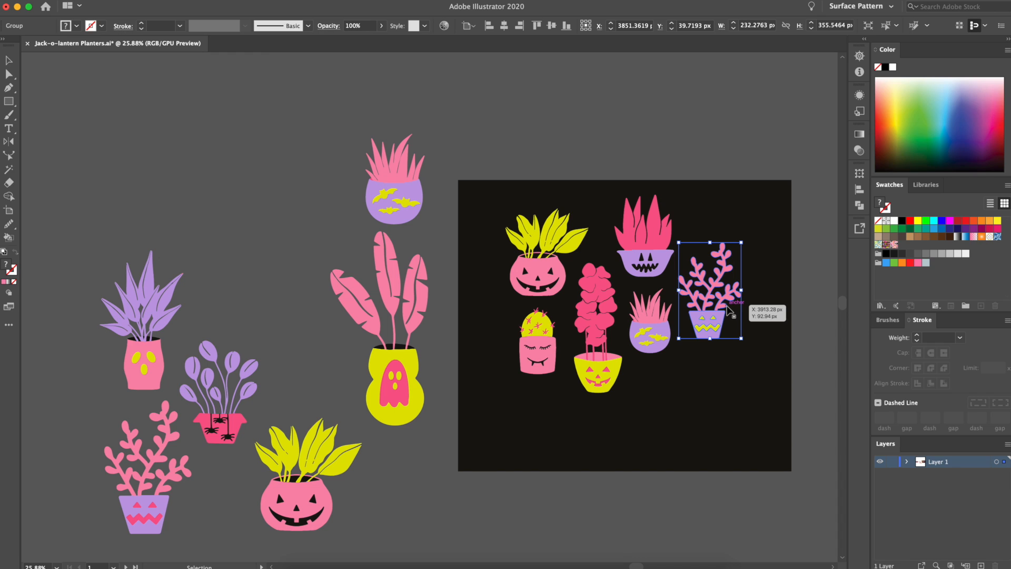
{"action": "left_click_drag", "start_coordinate": [727, 310], "coordinate": [712, 301]}
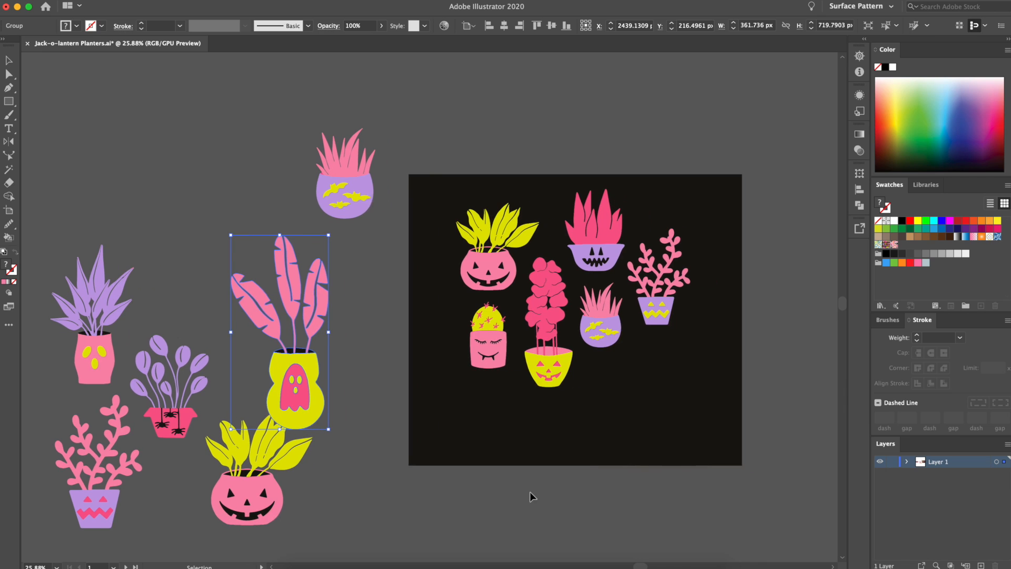
Move the remaining large bat planter so it overlaps the background's upper-left corner
{"action": "scroll", "coordinate": [533, 494], "scroll_direction": "right", "scroll_amount": 1}
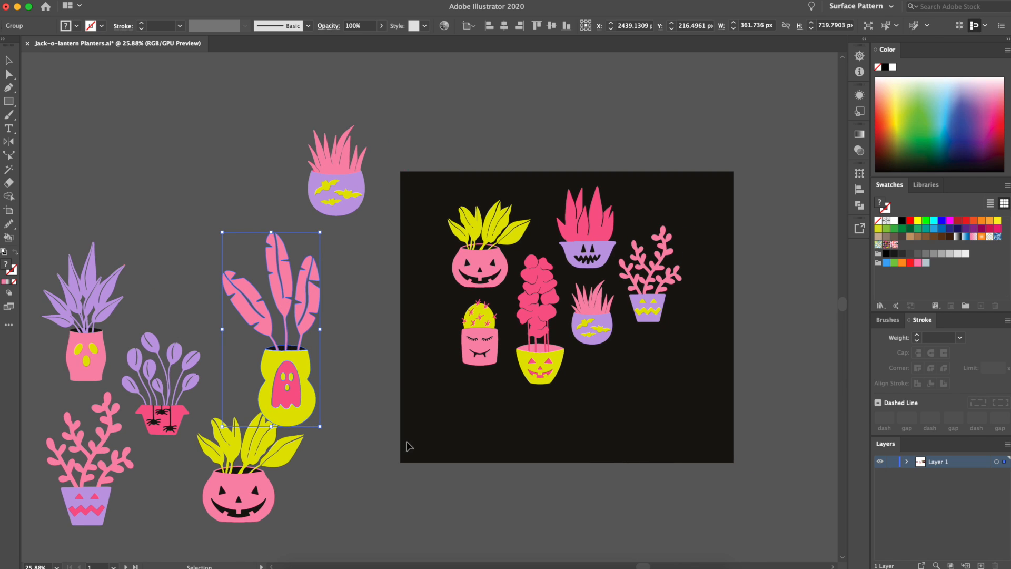
{"action": "left_click_drag", "start_coordinate": [344, 190], "coordinate": [418, 211]}
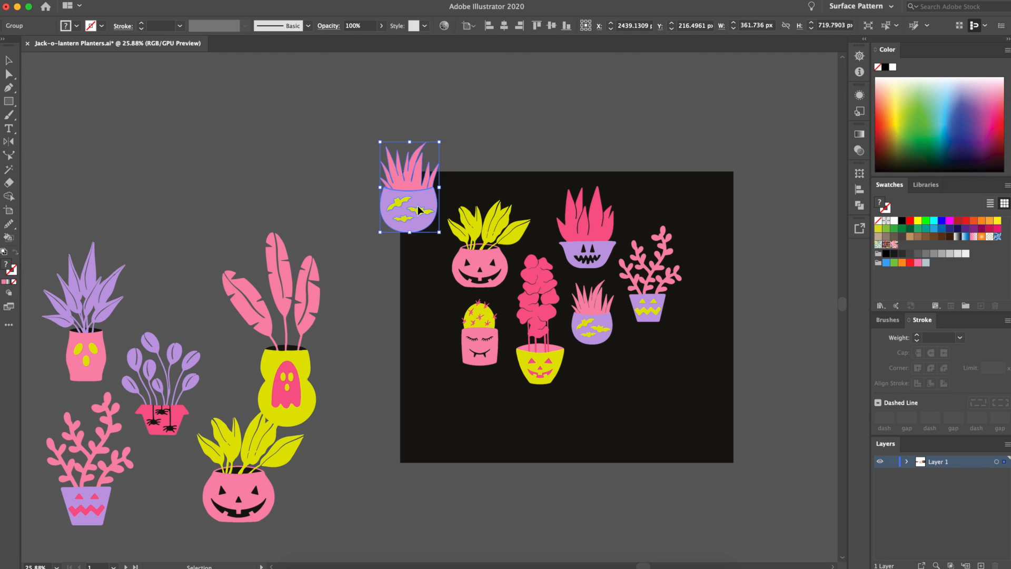
{"action": "left_click", "coordinate": [392, 295]}
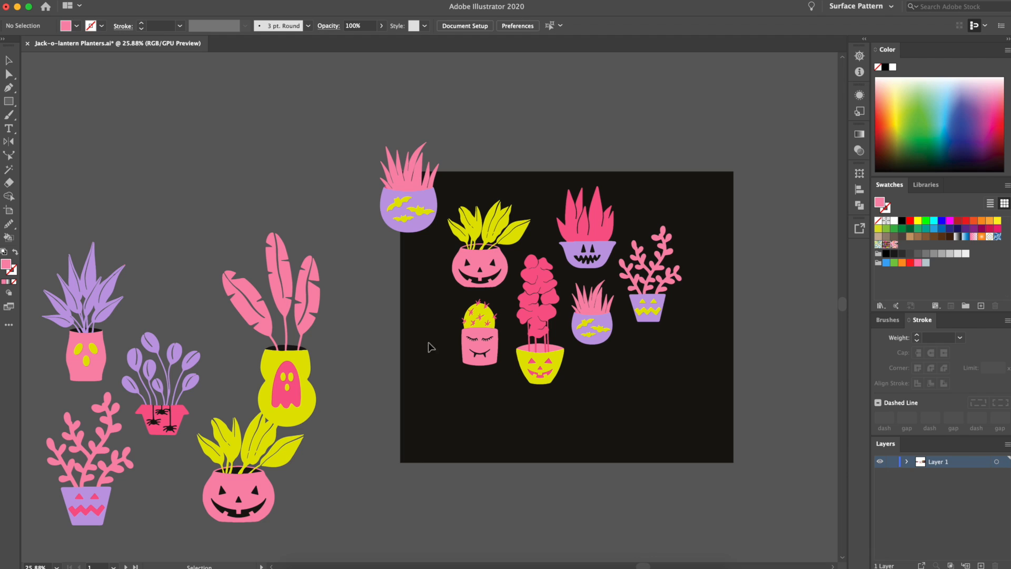
{"action": "left_click_drag", "start_coordinate": [427, 202], "coordinate": [430, 202]}
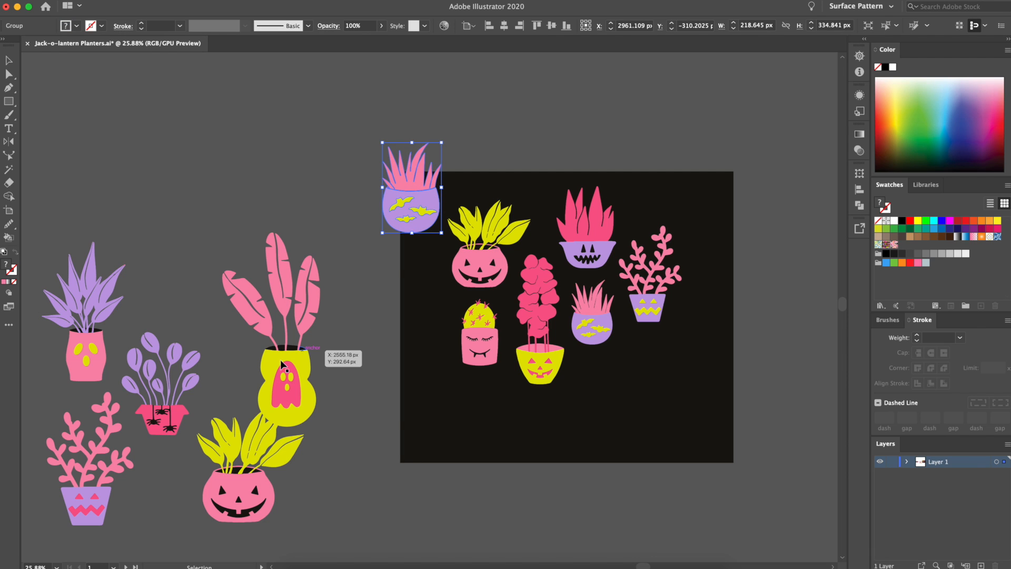
Try the purple-leaved spider planter over the background's upper-right corner and move it back off the background
{"action": "left_click_drag", "start_coordinate": [141, 431], "coordinate": [706, 246]}
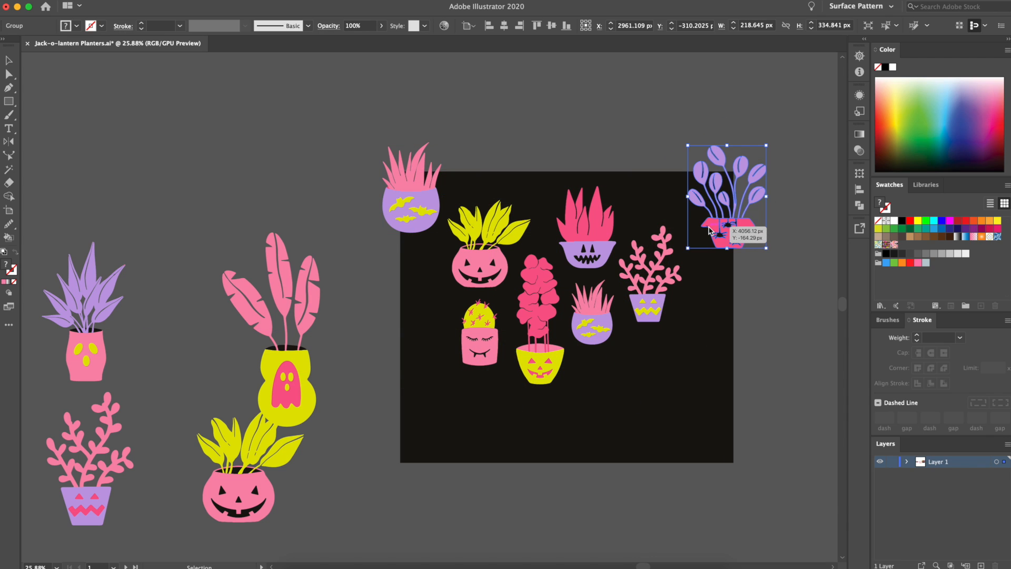
{"action": "left_click", "coordinate": [396, 205]}
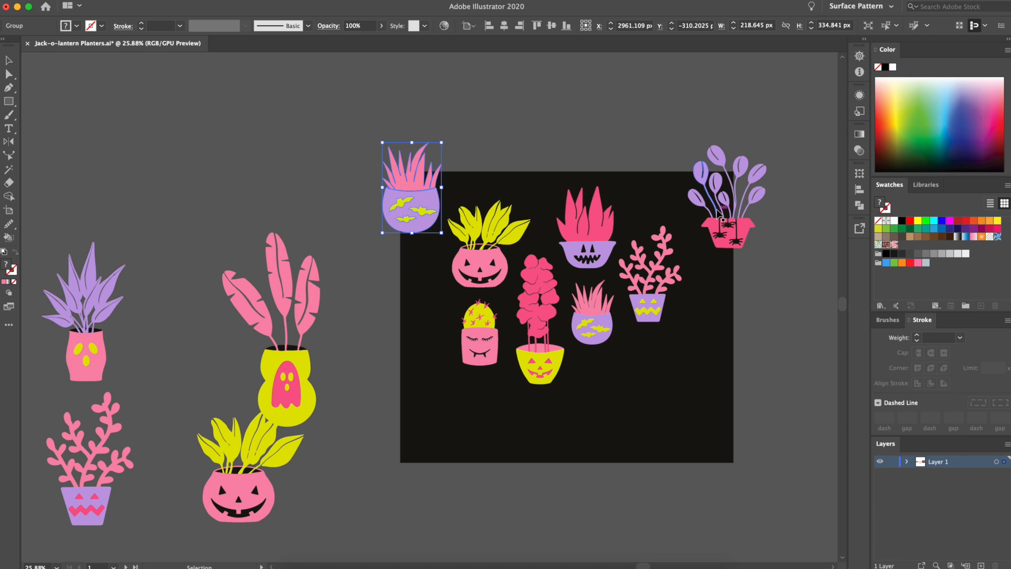
{"action": "left_click_drag", "start_coordinate": [737, 227], "coordinate": [188, 303]}
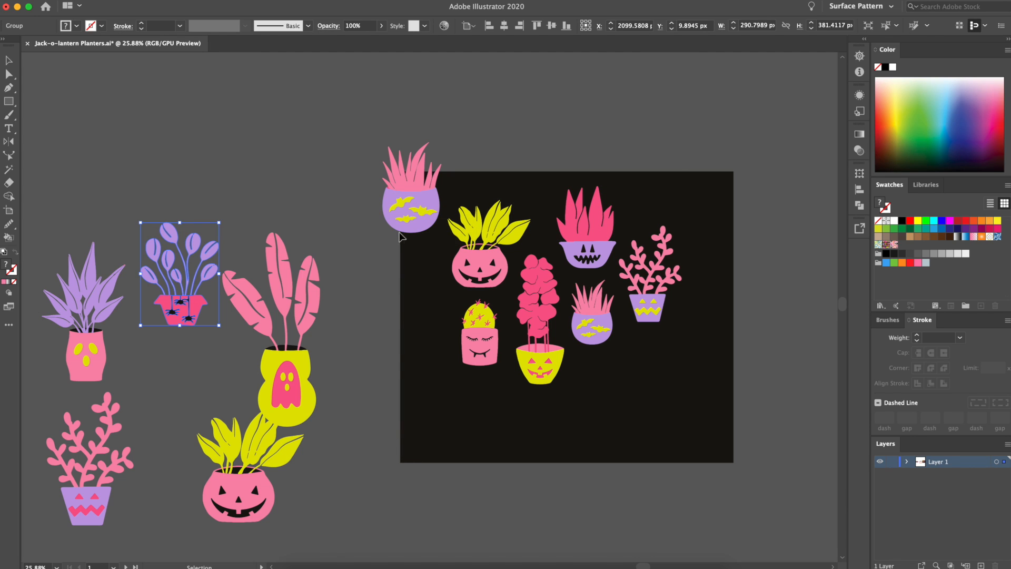
{"action": "left_click", "coordinate": [407, 213]}
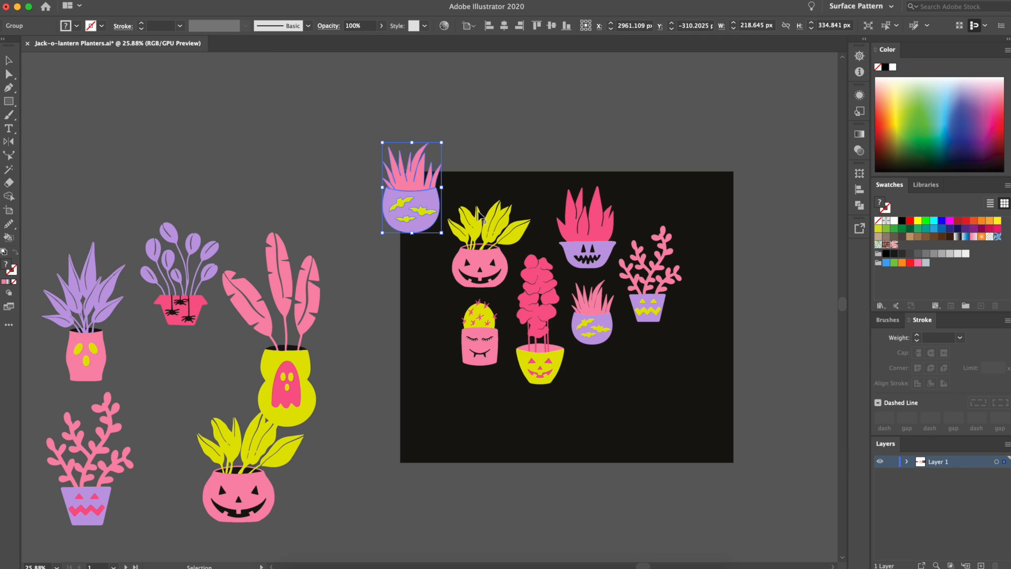
{"action": "left_click", "coordinate": [746, 200]}
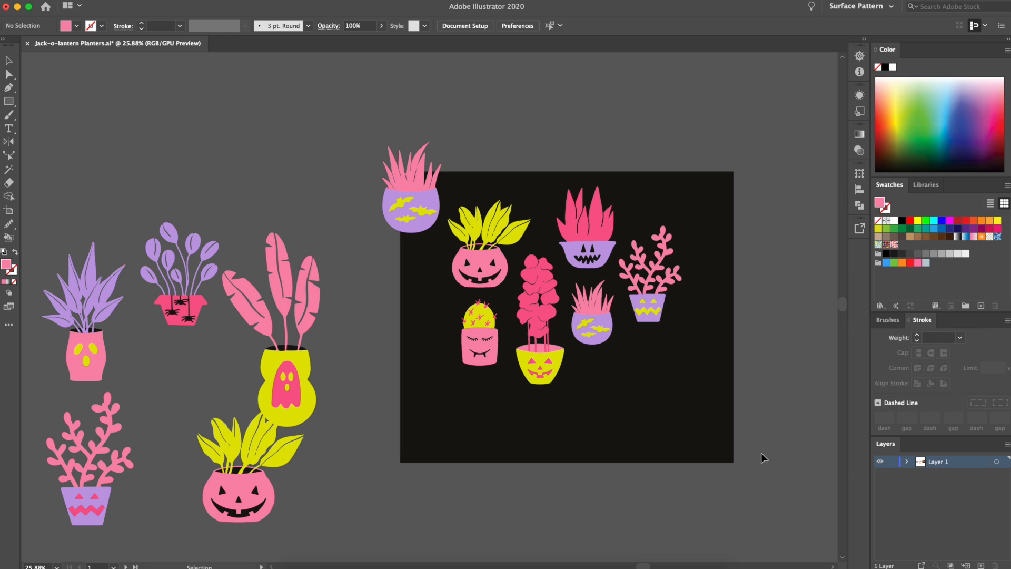
Scale down the corner bat planter and move it lower along the background's left edge
{"action": "left_click", "coordinate": [412, 193]}
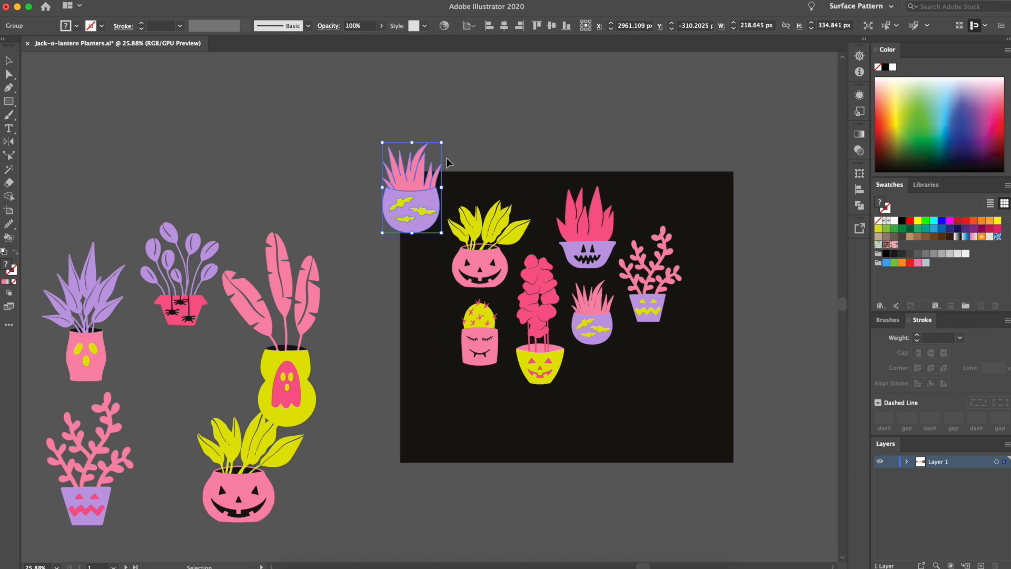
{"action": "left_click_drag", "start_coordinate": [442, 144], "coordinate": [433, 156]}
{"action": "left_click_drag", "start_coordinate": [413, 214], "coordinate": [420, 275]}
Place the spider planter across the background's top edge and the purple spiky planter over the upper-left corner, scaling both down
{"action": "left_click_drag", "start_coordinate": [201, 306], "coordinate": [554, 177]}
{"action": "left_click_drag", "start_coordinate": [532, 95], "coordinate": [532, 107]}
{"action": "left_click_drag", "start_coordinate": [89, 357], "coordinate": [419, 224]}
{"action": "left_click_drag", "start_coordinate": [414, 109], "coordinate": [414, 129]}
Copy the cactus planter onto the background's top edge and nudge the spider planter beside it
{"action": "left_click_drag", "start_coordinate": [480, 342], "coordinate": [480, 164]}
{"action": "left_click_drag", "start_coordinate": [534, 180], "coordinate": [542, 187]}
{"action": "left_click_drag", "start_coordinate": [84, 507], "coordinate": [41, 496]}
Scale down the banana-leaf planter with the ghost pot and place it over the top edge near the upper-right corner
{"action": "left_click_drag", "start_coordinate": [271, 232], "coordinate": [271, 303]}
{"action": "left_click_drag", "start_coordinate": [286, 404], "coordinate": [426, 448]}
{"action": "left_click_drag", "start_coordinate": [427, 447], "coordinate": [605, 213]}
Discard the trial planter copy and copy the pumpkin planter to the background's lower-right area
{"action": "left_click_drag", "start_coordinate": [545, 193], "coordinate": [641, 419]}
{"action": "key", "text": "Delete"}
{"action": "left_click_drag", "start_coordinate": [475, 267], "coordinate": [606, 416]}
Nudge the tall pink plant up and copy the purple bowl planter to the left edge below the bat planter
{"action": "left_click_drag", "start_coordinate": [430, 214], "coordinate": [729, 210]}
{"action": "key", "text": "Delete"}
{"action": "left_click_drag", "start_coordinate": [540, 354], "coordinate": [541, 350]}
{"action": "left_click_drag", "start_coordinate": [606, 216], "coordinate": [436, 380]}
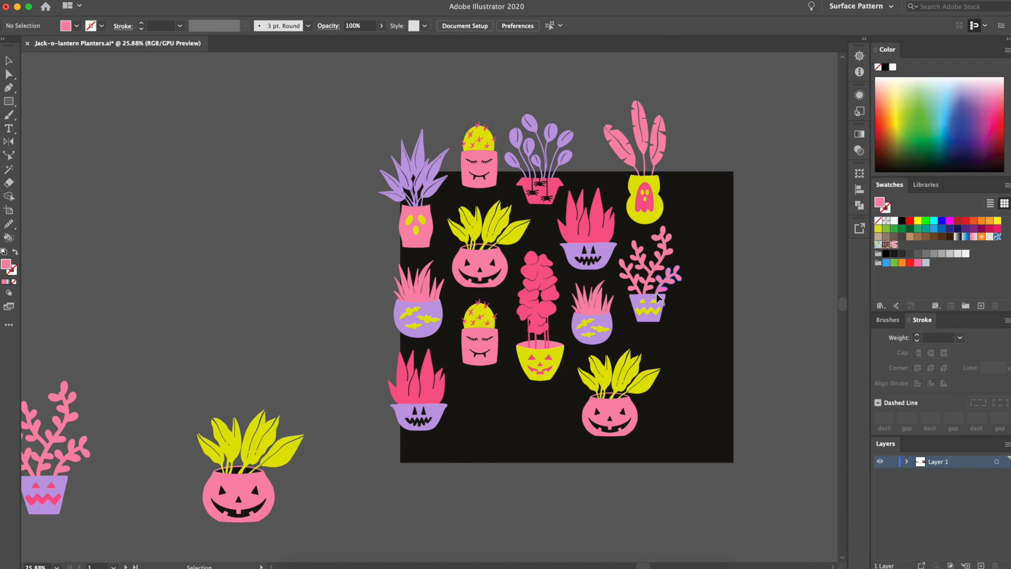
Replace the lower cactus planter with a copy of the pink branching planter, shifting the pumpkin above it for room
{"action": "left_click_drag", "start_coordinate": [648, 308], "coordinate": [478, 448]}
{"action": "left_click_drag", "start_coordinate": [478, 268], "coordinate": [473, 258]}
{"action": "left_click", "coordinate": [480, 342]}
{"action": "key", "text": "Delete"}
{"action": "left_click_drag", "start_coordinate": [480, 415], "coordinate": [480, 341]}
Fine-tune the positions of the left-edge purple bowl planter and the upper pumpkin planter
{"action": "left_click_drag", "start_coordinate": [415, 425], "coordinate": [410, 420]}
{"action": "left_click_drag", "start_coordinate": [473, 263], "coordinate": [473, 266]}
{"action": "left_click", "coordinate": [685, 184]}
Unlock the black background rectangle and set its width to 1080 px
{"action": "left_click", "coordinate": [108, 0]}
{"action": "mouse_move", "coordinate": [135, 0]}
{"action": "left_click", "coordinate": [144, 65]}
{"action": "double_click", "coordinate": [633, 26]}
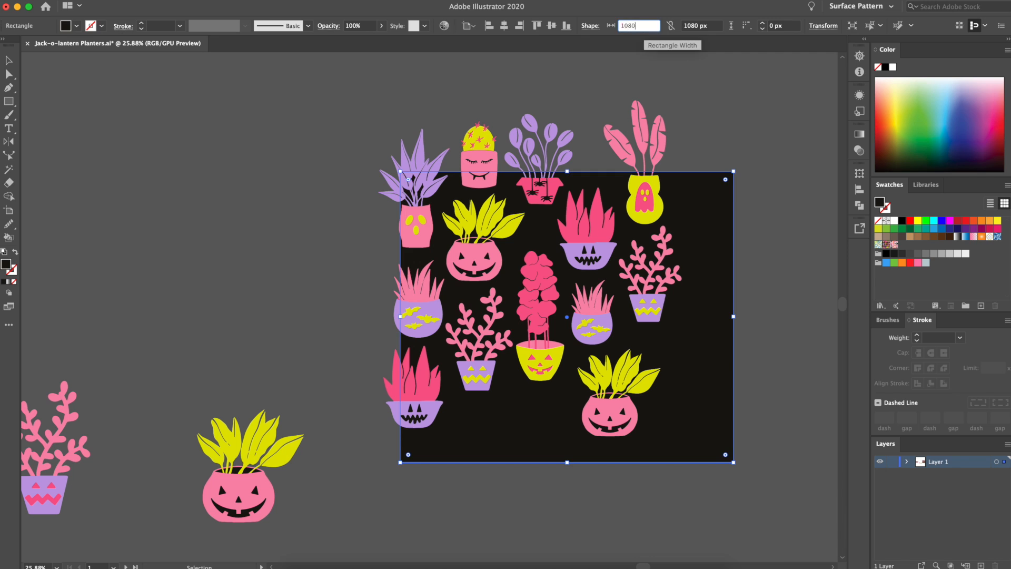
{"action": "type", "text": "1080"}
{"action": "key", "text": "Return"}
Shift the black square left so its edge runs behind the left-hand planters, and lock it
{"action": "left_click_drag", "start_coordinate": [699, 210], "coordinate": [680, 210]}
{"action": "key", "text": "Delete"}
{"action": "left_click", "coordinate": [678, 211]}
{"action": "key", "text": "super+2"}
Try to move the planters along the left edge by 1080 px and undo the latest changes
{"action": "left_click_drag", "start_coordinate": [433, 477], "coordinate": [410, 107]}
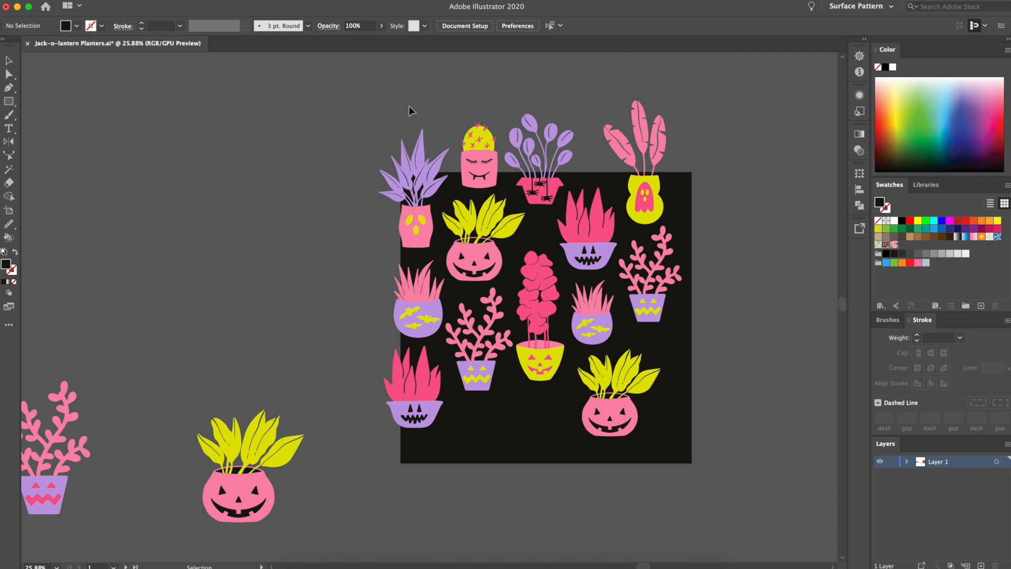
{"action": "right_click", "coordinate": [422, 391]}
{"action": "mouse_move", "coordinate": [456, 508]}
{"action": "left_click", "coordinate": [564, 483]}
{"action": "type", "text": "1080"}
{"action": "left_click", "coordinate": [134, 402]}
{"action": "key", "text": "super+z"}
{"action": "key", "text": "super+z"}
{"action": "key", "text": "super+z"}
{"action": "key", "text": "super+z"}
{"action": "key", "text": "super+z"}
{"action": "key", "text": "super+z"}
{"action": "left_click", "coordinate": [695, 70]}
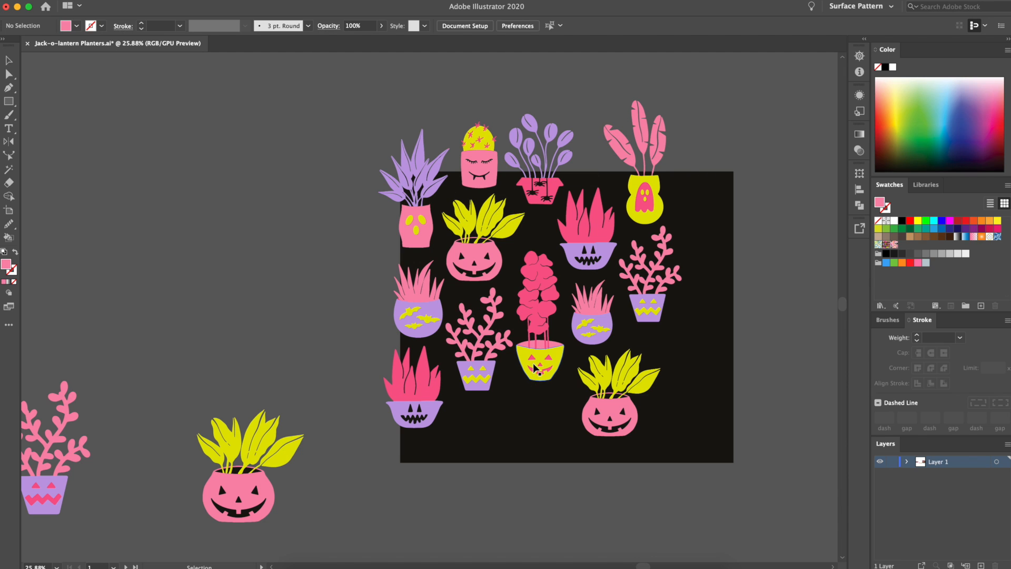
Unlock the black background rectangle again and make it square with a width of 1080 px
{"action": "left_click", "coordinate": [107, 0]}
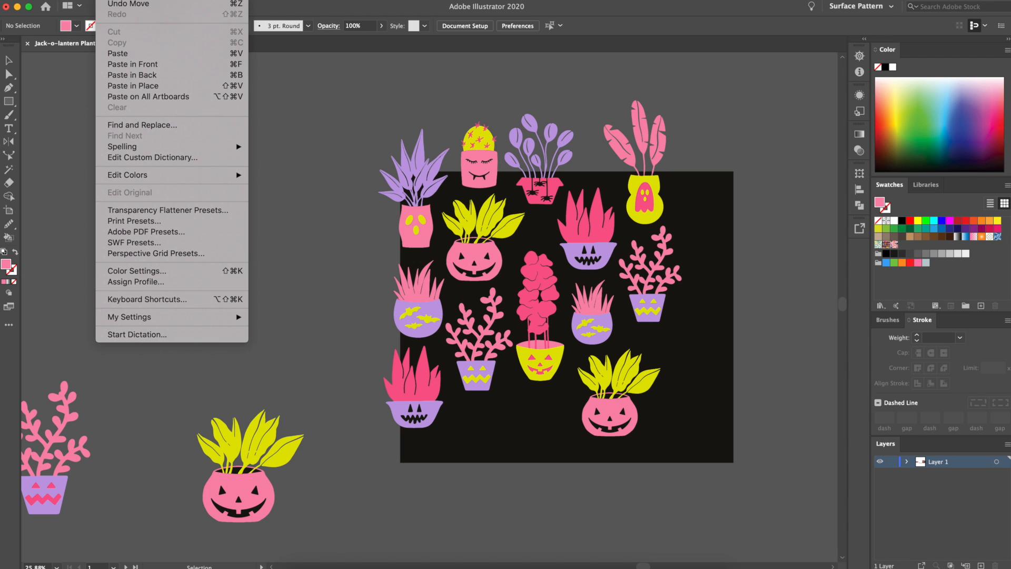
{"action": "mouse_move", "coordinate": [135, 0]}
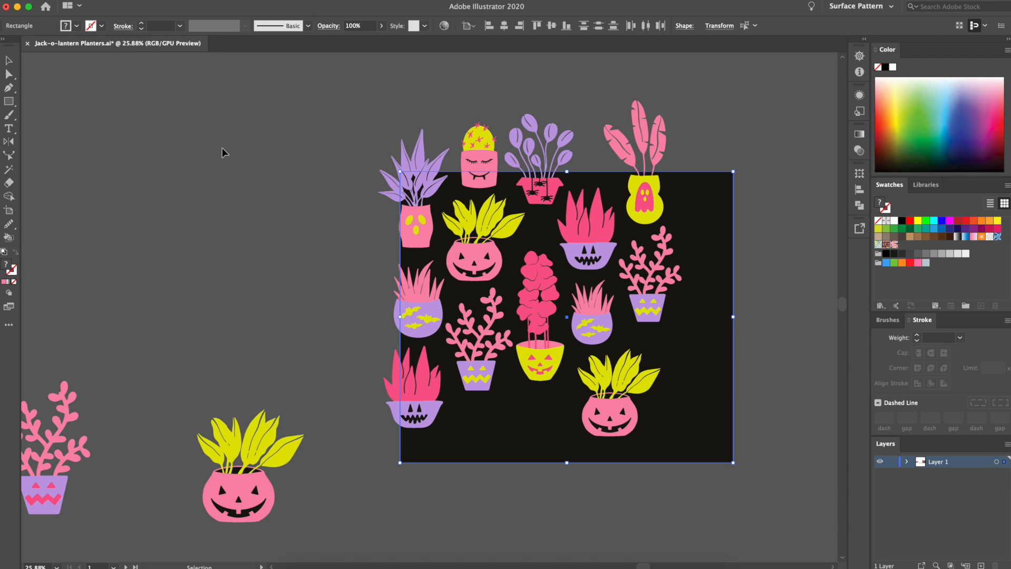
{"action": "left_click", "coordinate": [721, 226]}
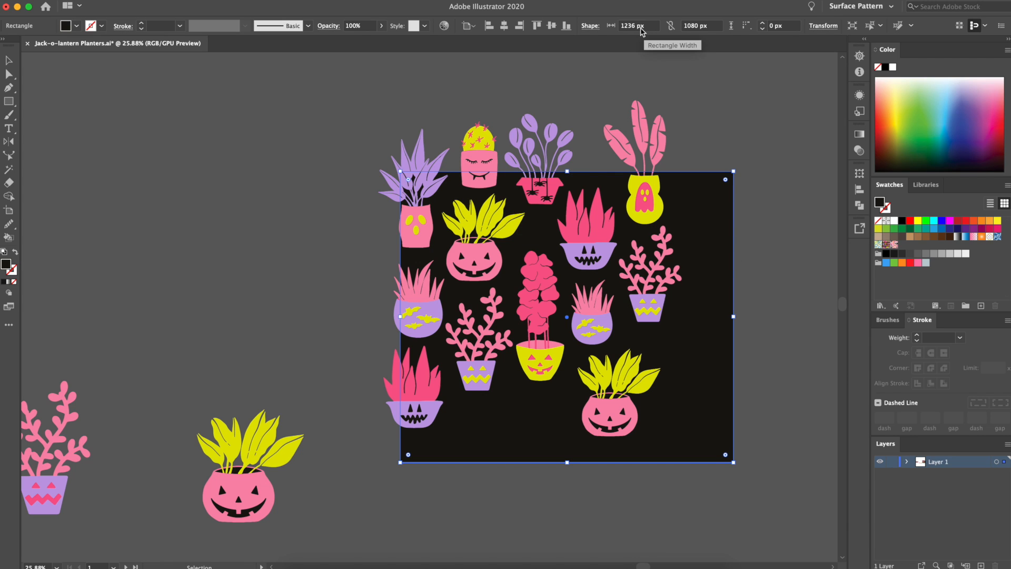
{"action": "left_click", "coordinate": [641, 30]}
{"action": "type", "text": "1080"}
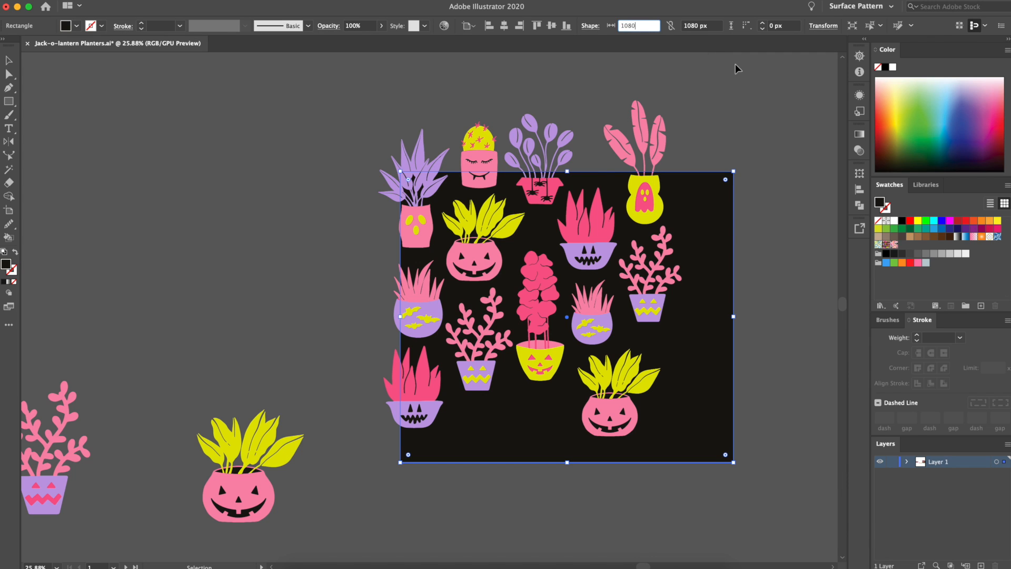
{"action": "key", "text": "Return"}
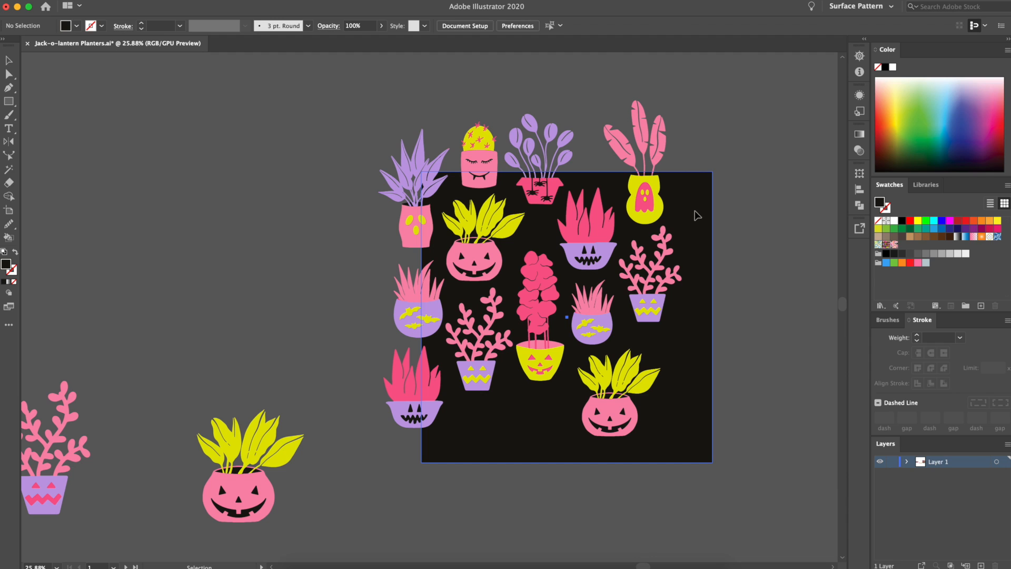
Shift the black square left until its edge runs behind the left-hand planters again, and lock it in place
{"action": "key", "text": "super+a"}
{"action": "left_click_drag", "start_coordinate": [701, 208], "coordinate": [680, 208]}
{"action": "left_click", "coordinate": [770, 169]}
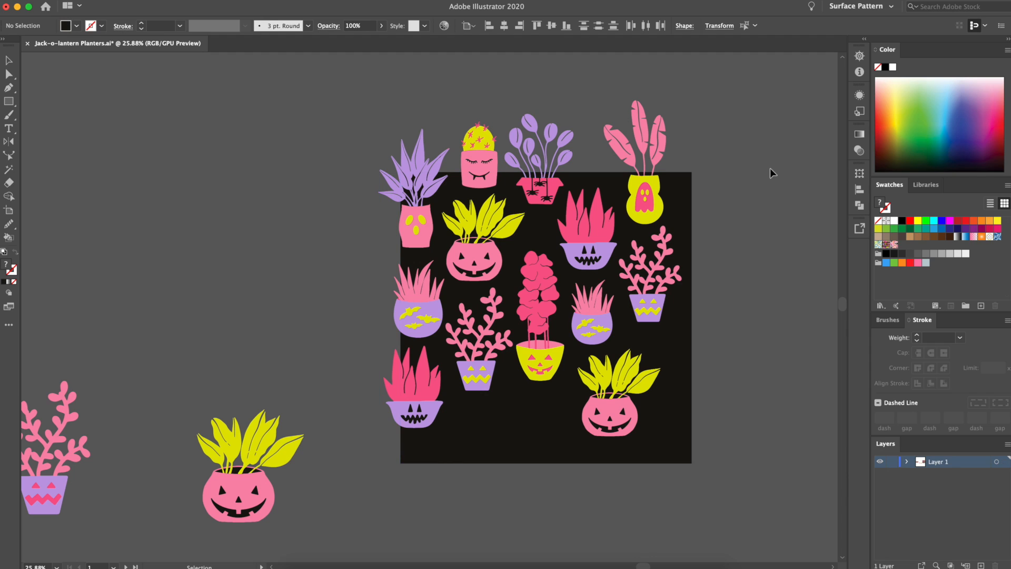
{"action": "left_click", "coordinate": [713, 243]}
{"action": "left_click", "coordinate": [713, 237]}
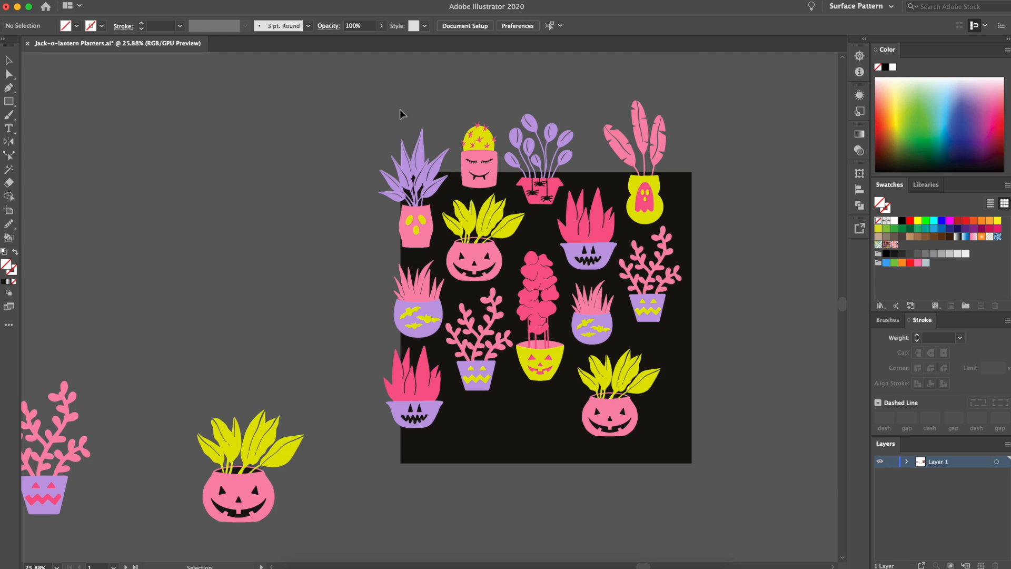
{"action": "left_click", "coordinate": [447, 207]}
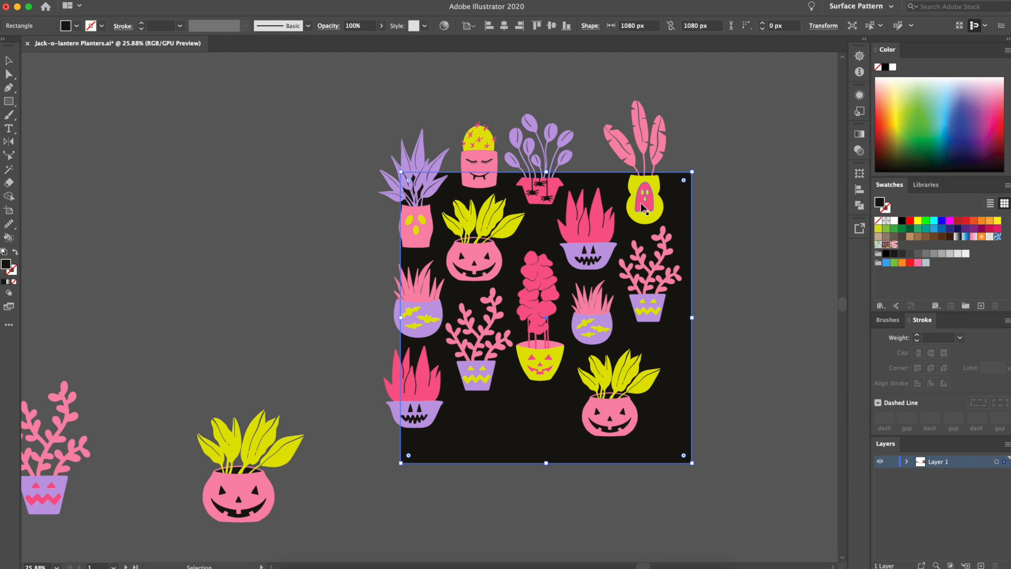
{"action": "key", "text": "super+2"}
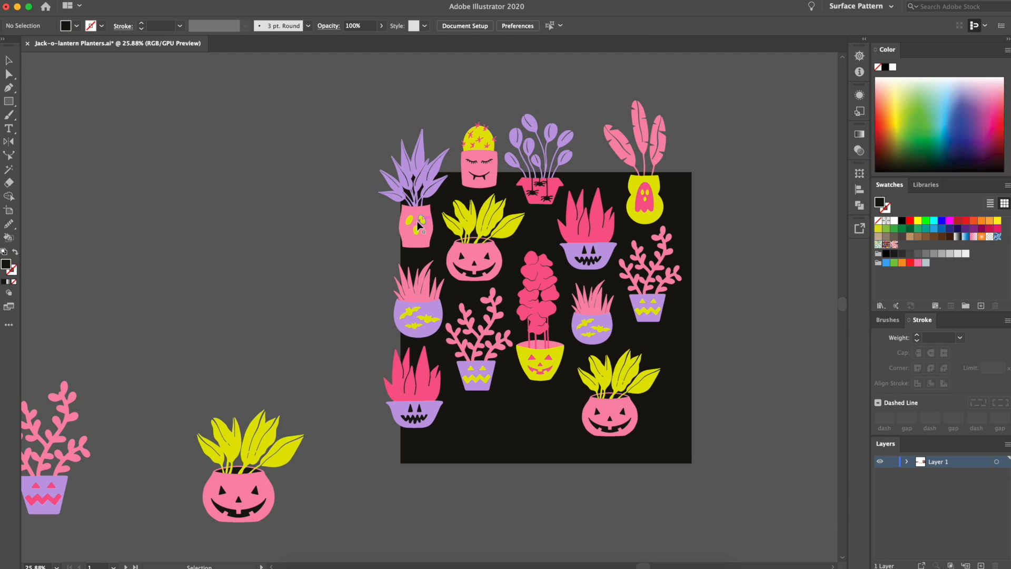
Copy the three planters along the tile's left edge to its right edge with a move of 1080 px horizontally and 0 px vertically
{"action": "left_click_drag", "start_coordinate": [410, 210], "coordinate": [422, 472]}
{"action": "right_click", "coordinate": [426, 470]}
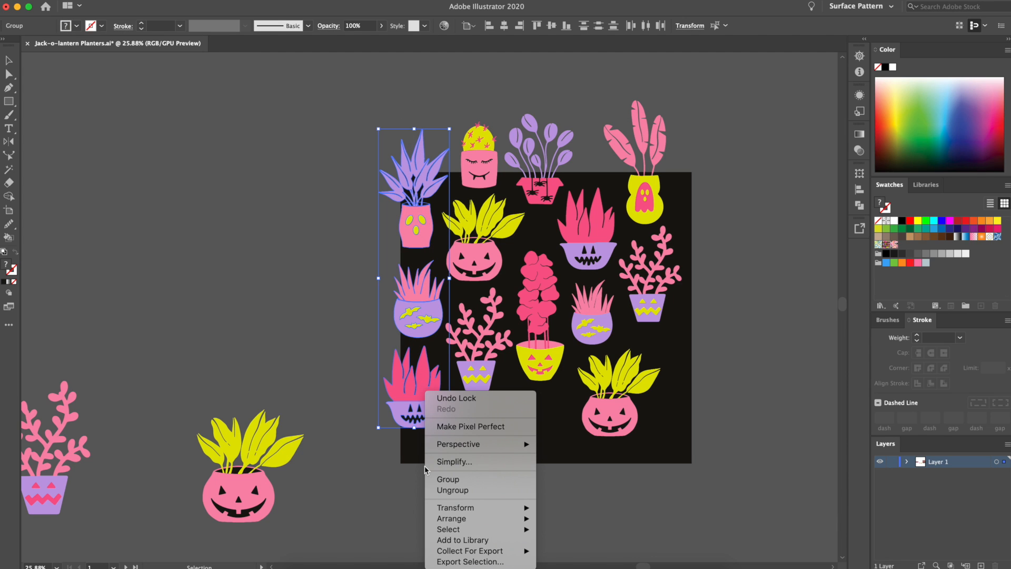
{"action": "mouse_move", "coordinate": [516, 507]}
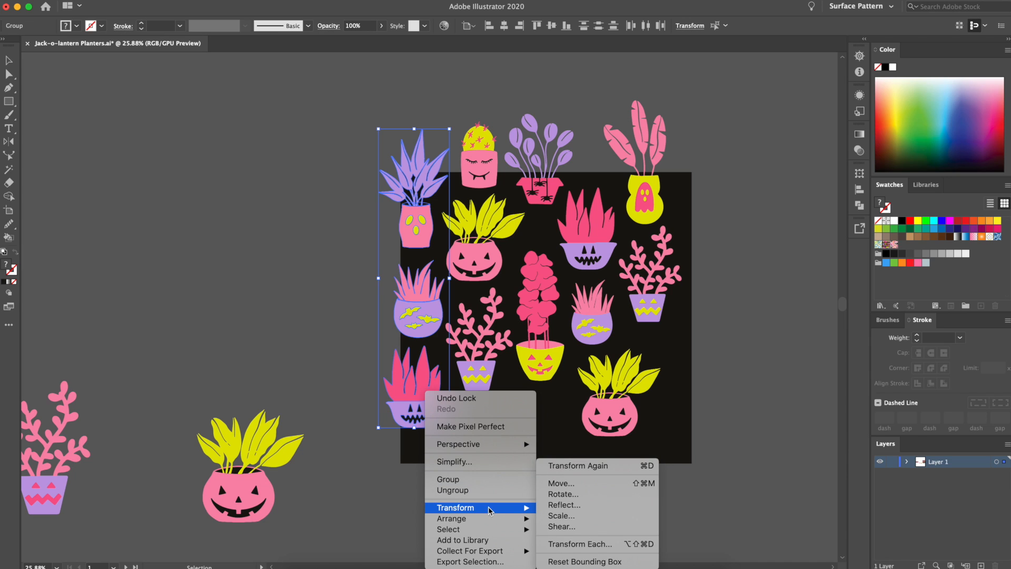
{"action": "left_click", "coordinate": [610, 487]}
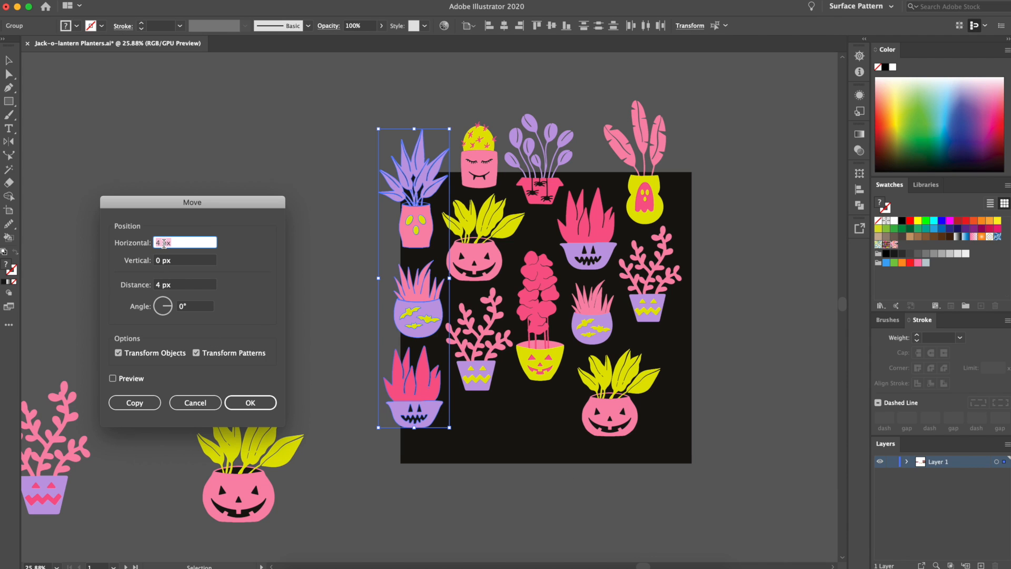
{"action": "type", "text": "1080"}
{"action": "left_click", "coordinate": [114, 379]}
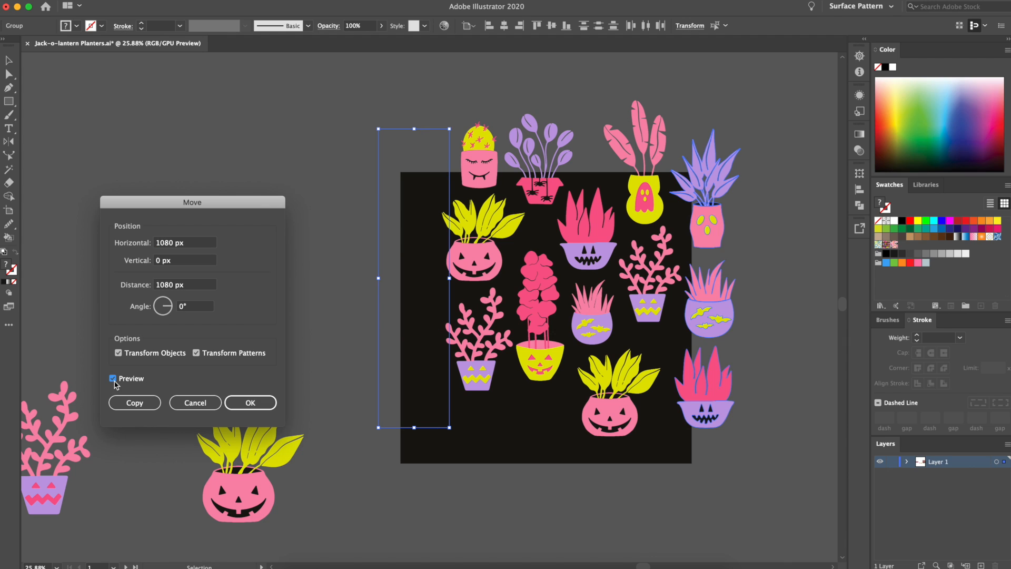
{"action": "left_click", "coordinate": [127, 401]}
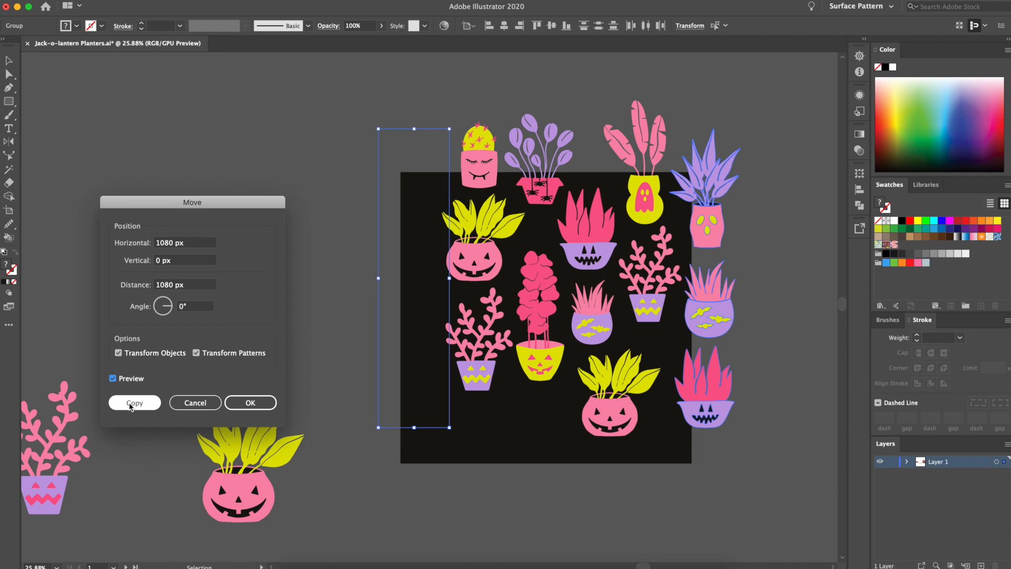
{"action": "left_click", "coordinate": [131, 404]}
Copy the five planters along the tile's top edge to its bottom edge with a move of 0 px horizontally and 1080 px vertically
{"action": "left_click", "coordinate": [237, 226]}
{"action": "left_click_drag", "start_coordinate": [601, 171], "coordinate": [621, 179]}
{"action": "left_click", "coordinate": [419, 121]}
{"action": "left_click_drag", "start_coordinate": [750, 151], "coordinate": [751, 151]}
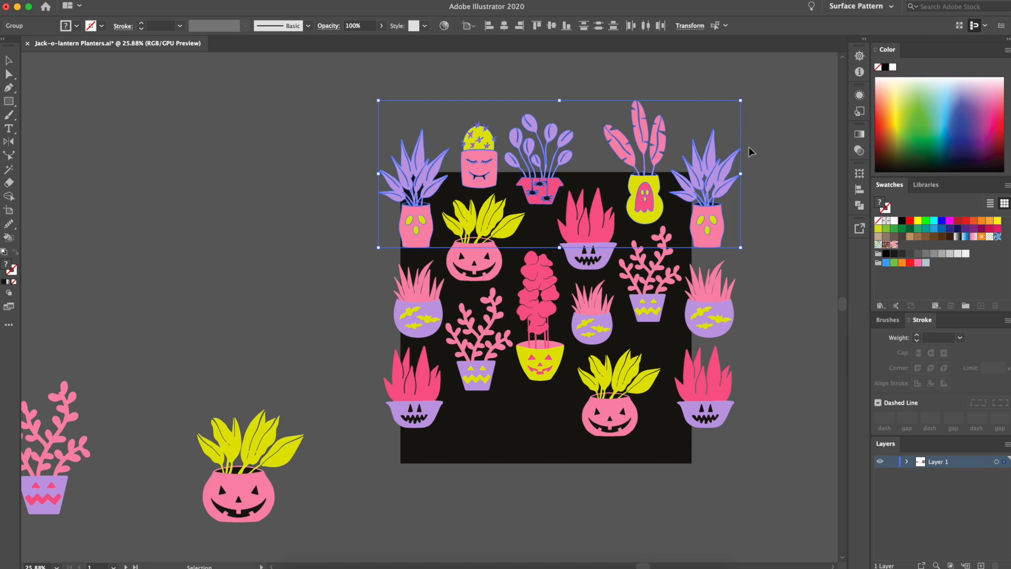
{"action": "scroll", "coordinate": [586, 181], "scroll_direction": "up", "scroll_amount": 3}
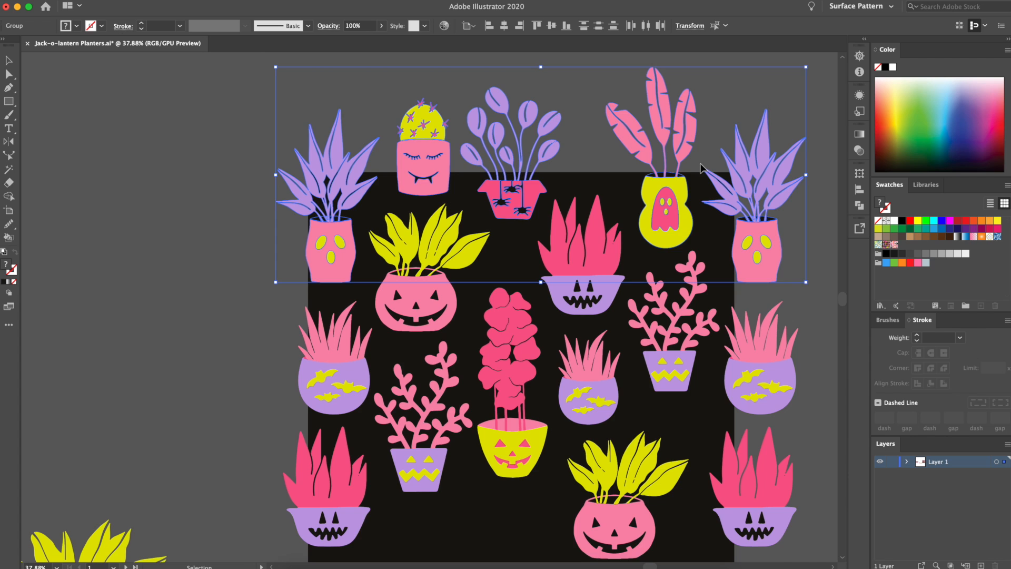
{"action": "scroll", "coordinate": [685, 169], "scroll_direction": "down", "scroll_amount": 2}
{"action": "right_click", "coordinate": [205, 248]}
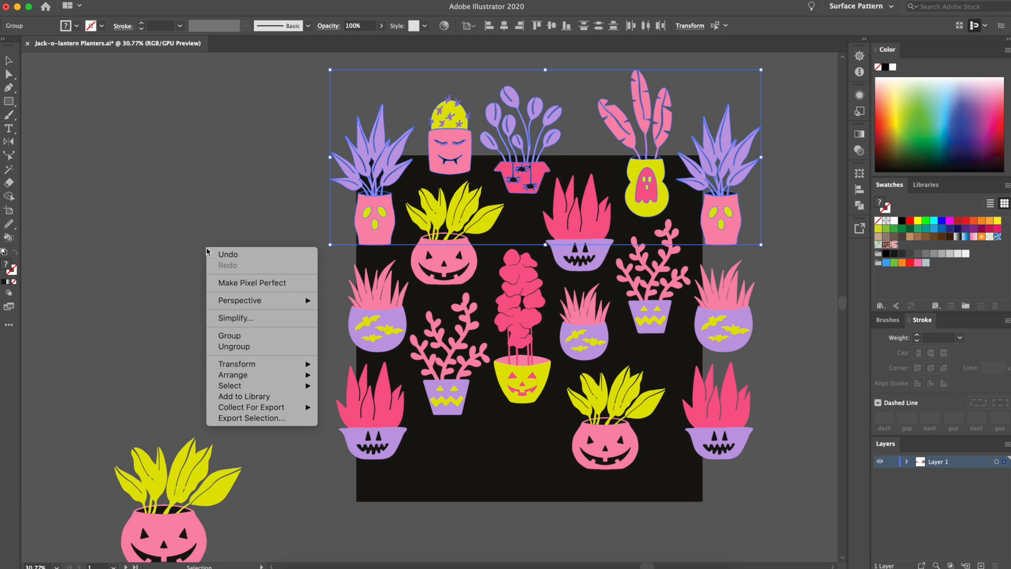
{"action": "mouse_move", "coordinate": [256, 363]}
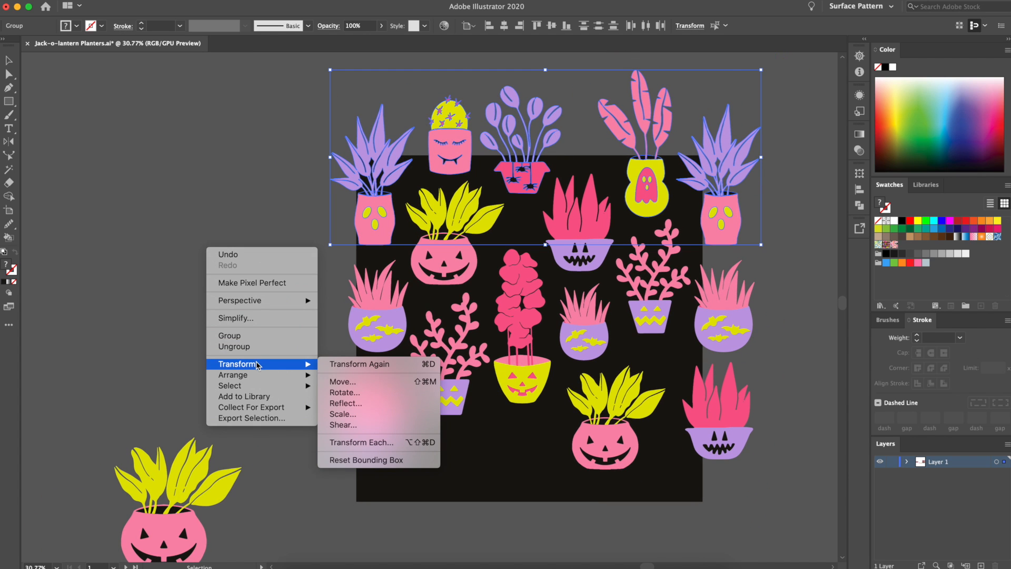
{"action": "left_click", "coordinate": [347, 383]}
{"action": "double_click", "coordinate": [192, 261]}
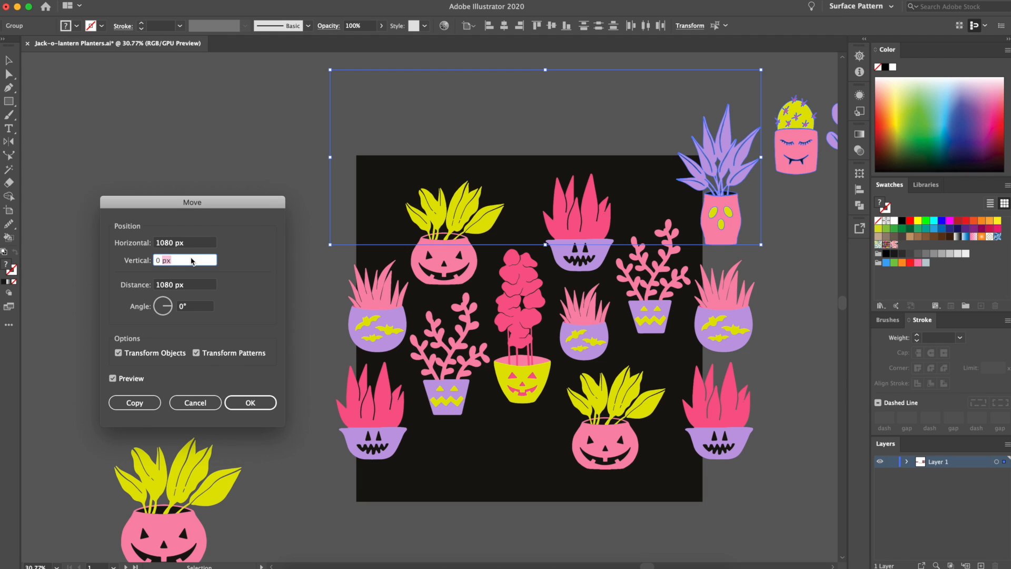
{"action": "type", "text": "1080"}
{"action": "double_click", "coordinate": [200, 244]}
{"action": "key", "text": "BackSpace"}
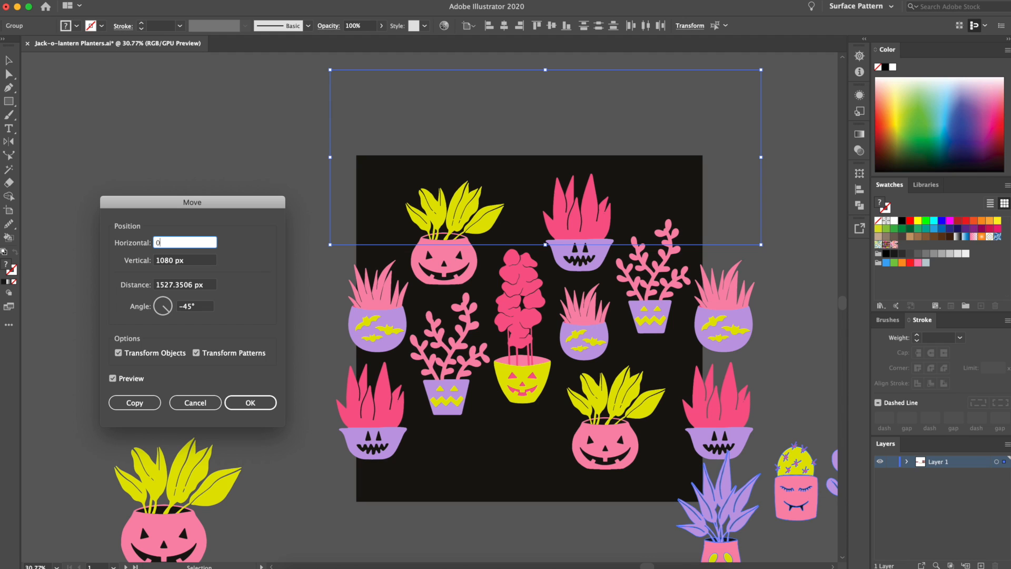
{"action": "left_click", "coordinate": [199, 264]}
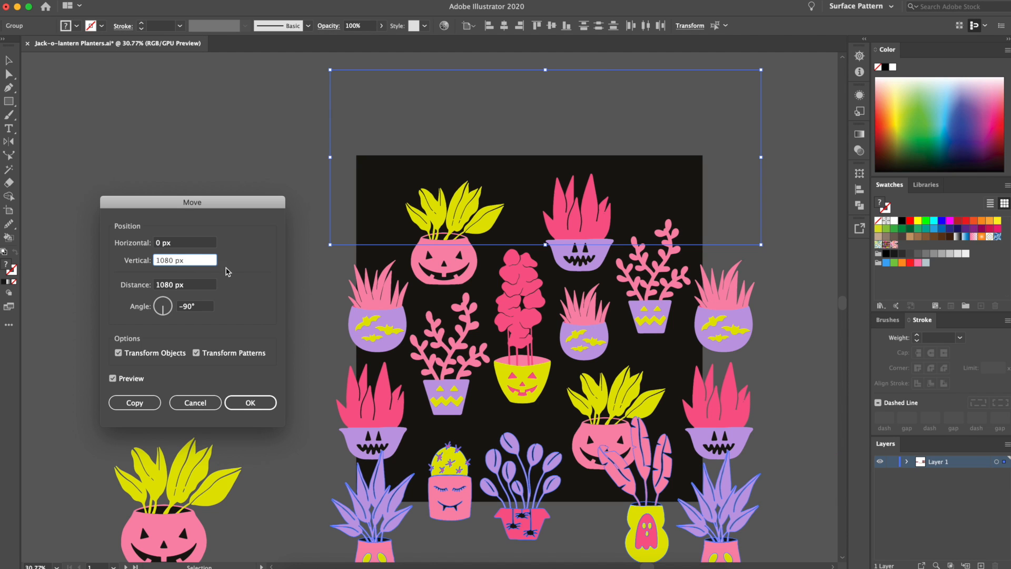
{"action": "left_click", "coordinate": [152, 403]}
{"action": "key", "text": "ctrl+d"}
{"action": "scroll", "coordinate": [224, 327], "scroll_direction": "down", "scroll_amount": 1}
{"action": "scroll", "coordinate": [224, 327], "scroll_direction": "right", "scroll_amount": 1}
{"action": "left_click", "coordinate": [225, 322]}
{"action": "scroll", "coordinate": [224, 323], "scroll_direction": "down", "scroll_amount": 3}
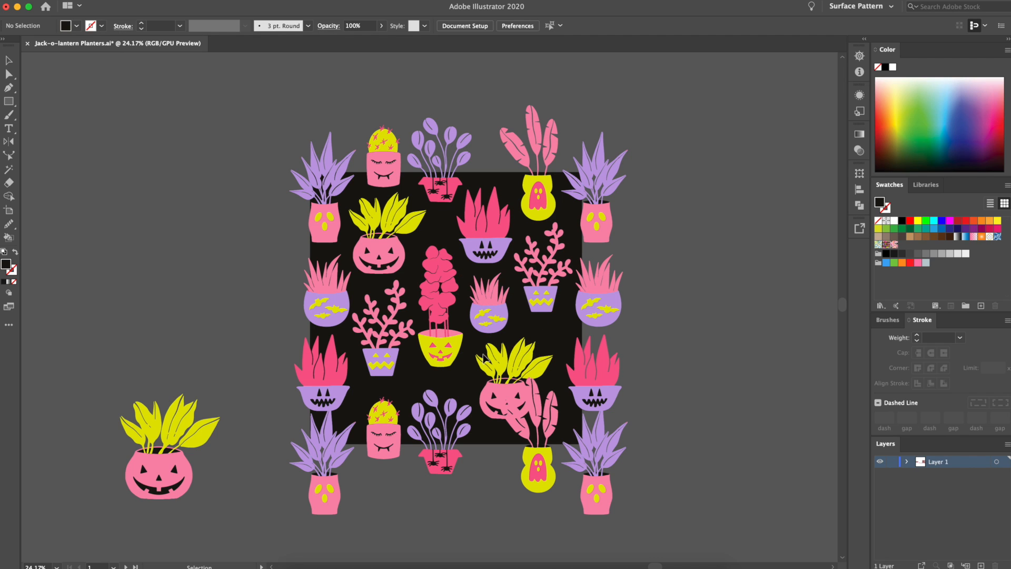
Delete the pumpkin planter overlapping the bottom ghost-pot planter and place a copy of the fanged cactus planter in the gap above the ghost pot
{"action": "left_click", "coordinate": [507, 375]}
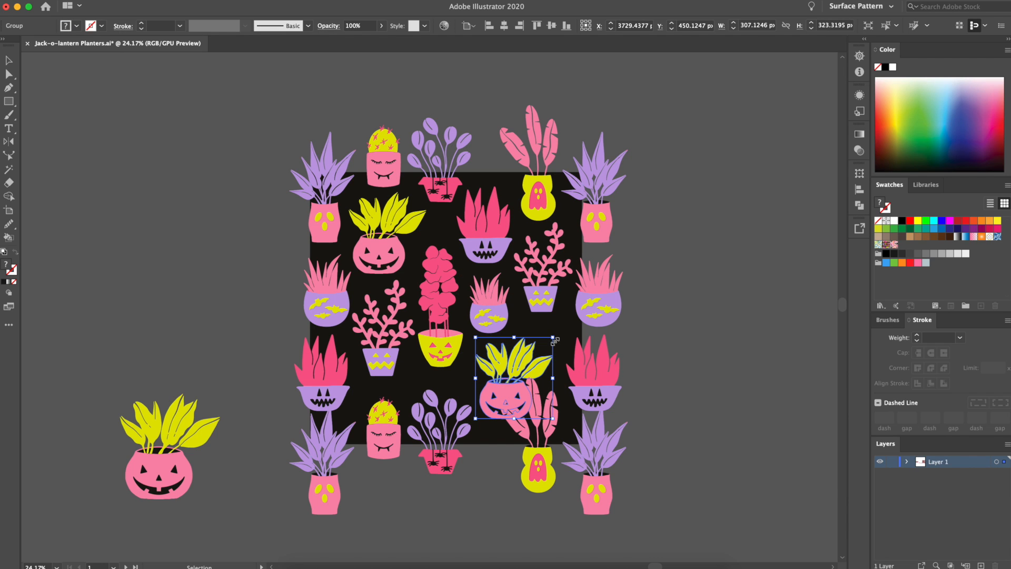
{"action": "mouse_move", "coordinate": [555, 341]}
{"action": "left_mouse_down"}
{"action": "mouse_move", "coordinate": [571, 340]}
{"action": "mouse_move", "coordinate": [546, 345]}
{"action": "left_mouse_up"}
{"action": "left_click_drag", "start_coordinate": [512, 374], "coordinate": [490, 378]}
{"action": "key", "text": "Delete"}
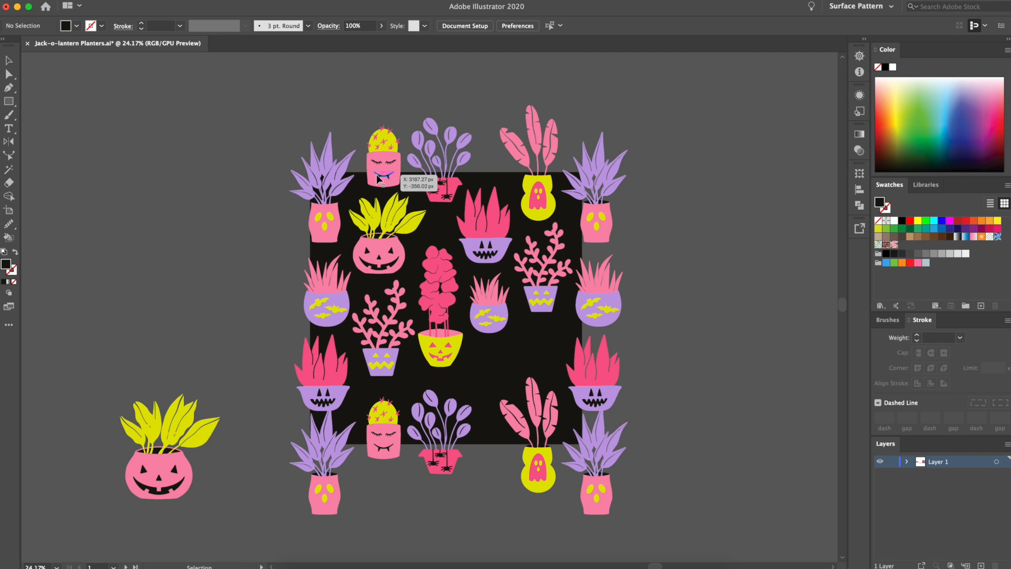
{"action": "left_click_drag", "start_coordinate": [379, 178], "coordinate": [542, 358]}
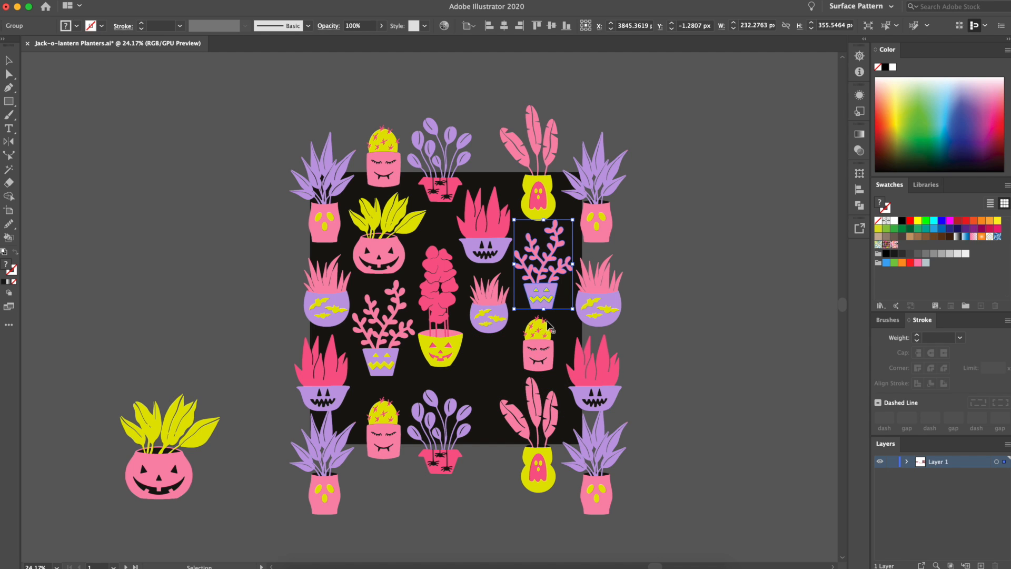
{"action": "left_click_drag", "start_coordinate": [548, 324], "coordinate": [548, 334]}
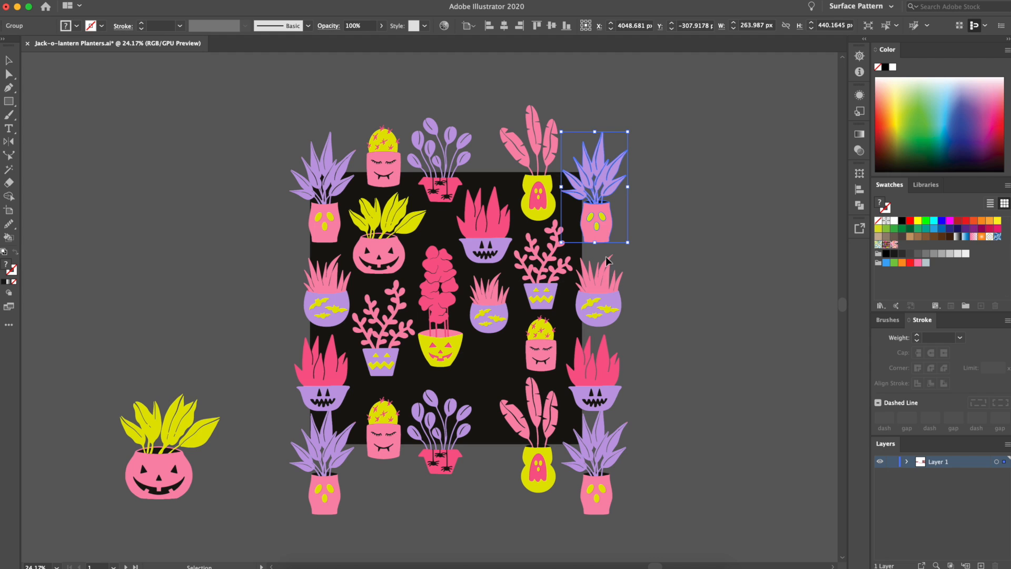
Try to move the cactus planter on the tile's top edge up and to the left, and undo the move
{"action": "left_click", "coordinate": [619, 361]}
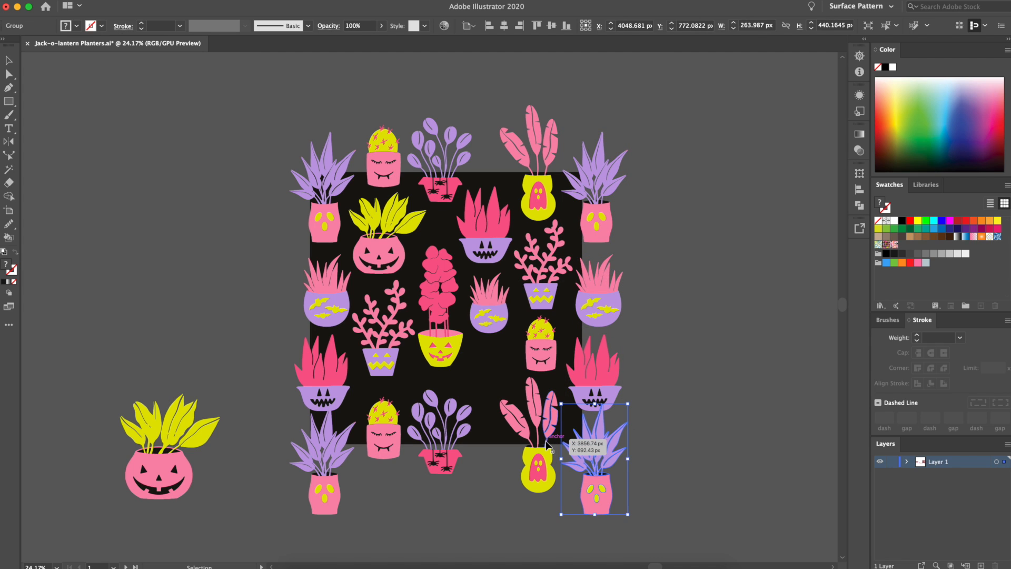
{"action": "left_click", "coordinate": [447, 452]}
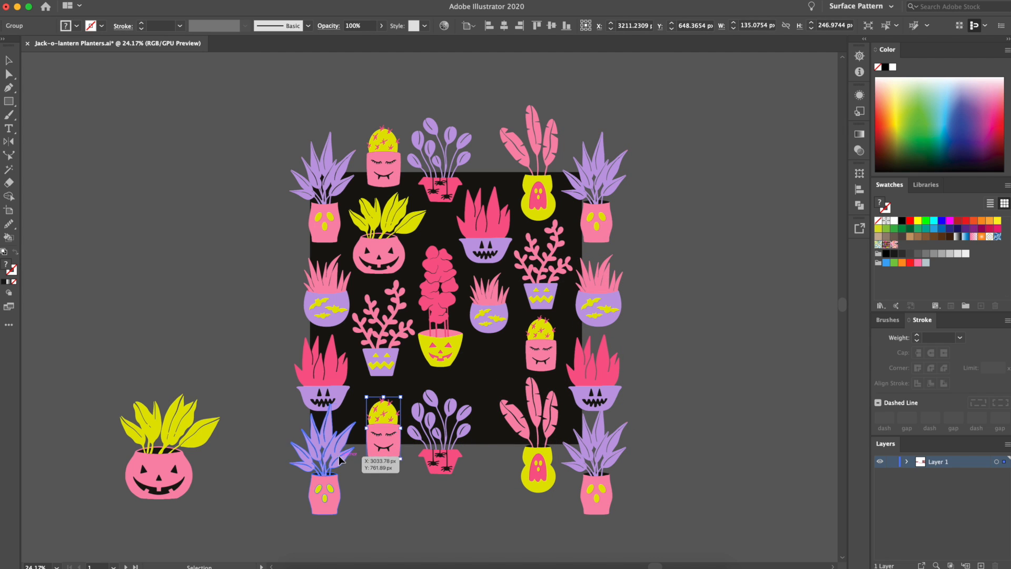
{"action": "left_click", "coordinate": [324, 368]}
{"action": "left_click", "coordinate": [333, 295]}
{"action": "left_click", "coordinate": [322, 169]}
{"action": "left_click", "coordinate": [384, 153]}
{"action": "left_click_drag", "start_coordinate": [385, 152], "coordinate": [365, 136]}
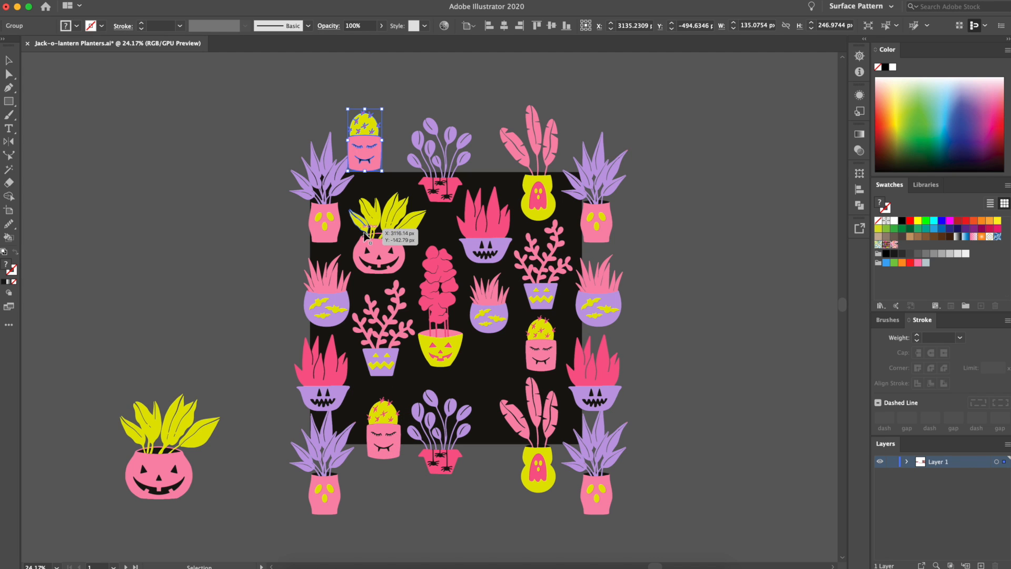
{"action": "key", "text": "super+z"}
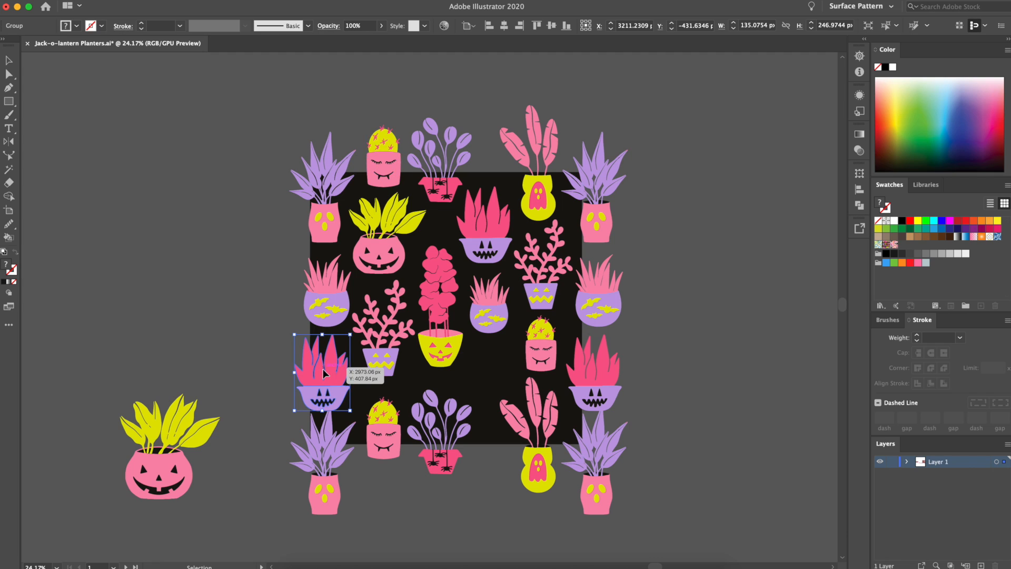
Nudge the matching pair of purple jagged-mouth bowl planters on the left and right edges upward together, away from the bottom corner planters
{"action": "left_click", "coordinate": [322, 368]}
{"action": "left_click", "coordinate": [599, 387], "text": "shift"}
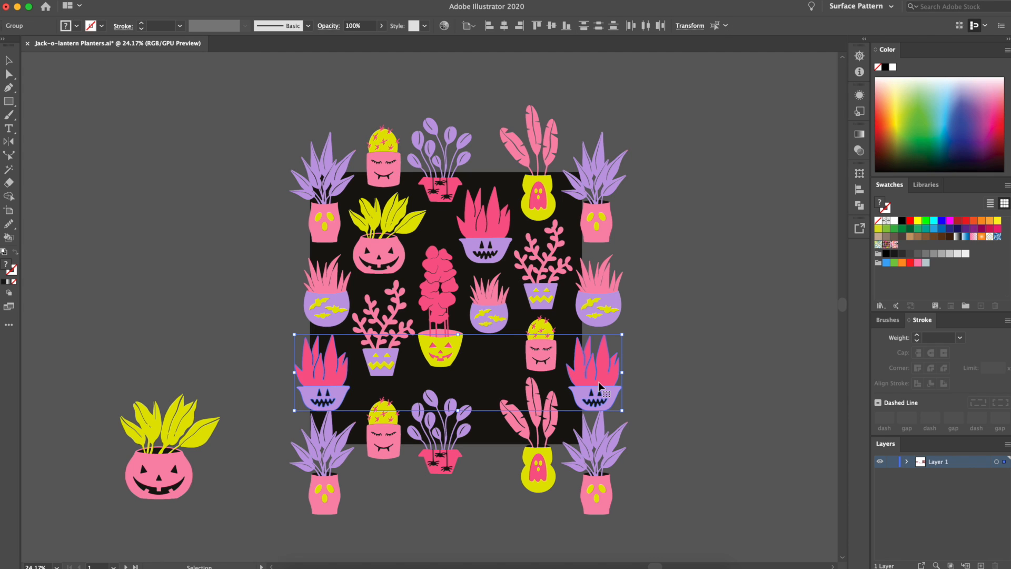
{"action": "left_click", "coordinate": [258, 307]}
{"action": "left_click", "coordinate": [322, 386]}
{"action": "left_click", "coordinate": [597, 391], "text": "shift"}
{"action": "key", "text": "Up"}
{"action": "key", "text": "Up"}
{"action": "key", "text": "Up"}
{"action": "key", "text": "Up"}
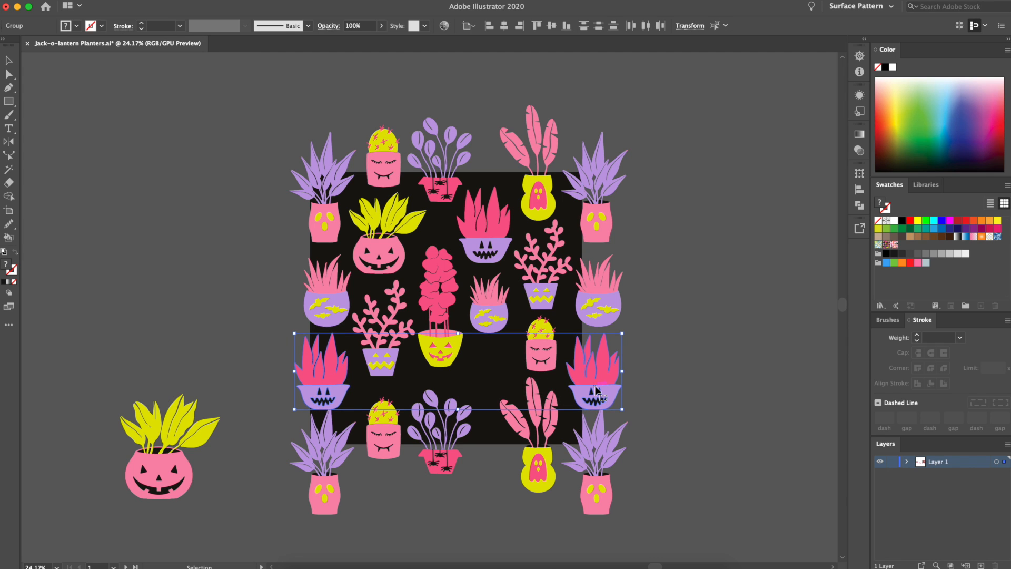
{"action": "key", "text": "Up"}
{"action": "key", "text": "Up"}
{"action": "key", "text": "Up"}
{"action": "key", "text": "Up"}
{"action": "key", "text": "Up"}
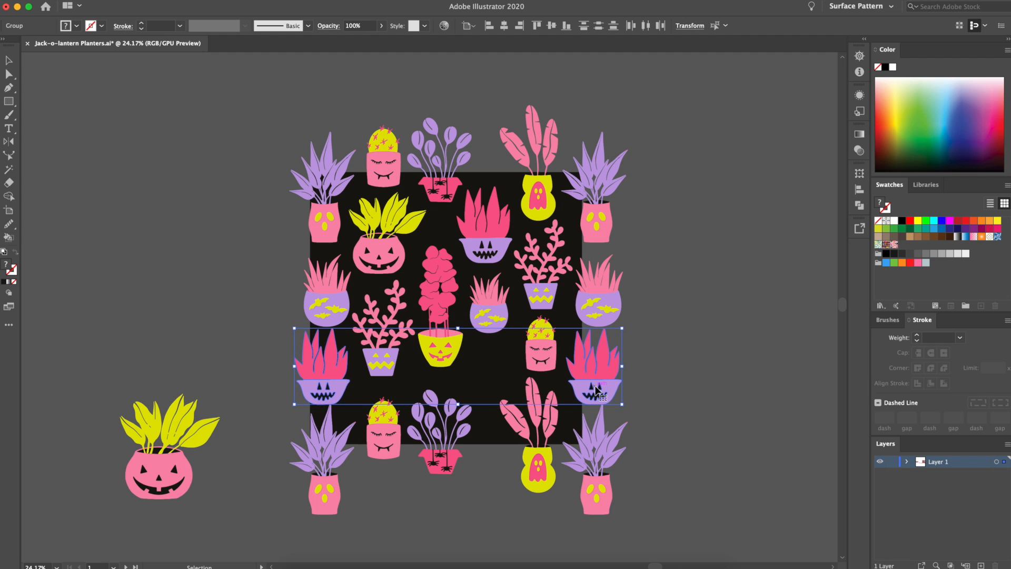
{"action": "key", "text": "Up"}
{"action": "key", "text": "Up"}
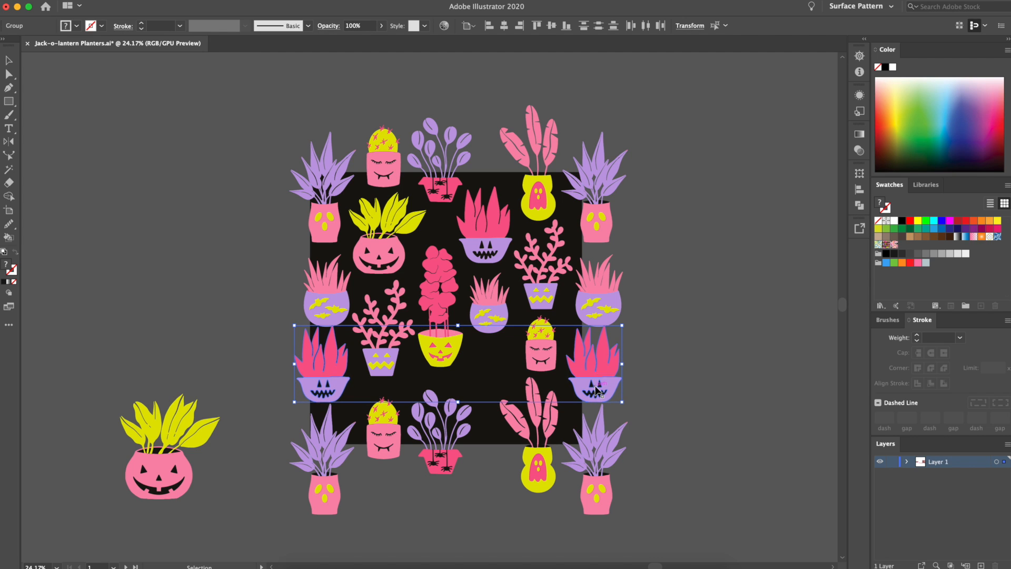
Nudge the matching pair of purple bat-bowl planters on the left and right edges upward together
{"action": "left_click", "coordinate": [338, 291]}
{"action": "left_click", "coordinate": [614, 289], "text": "shift"}
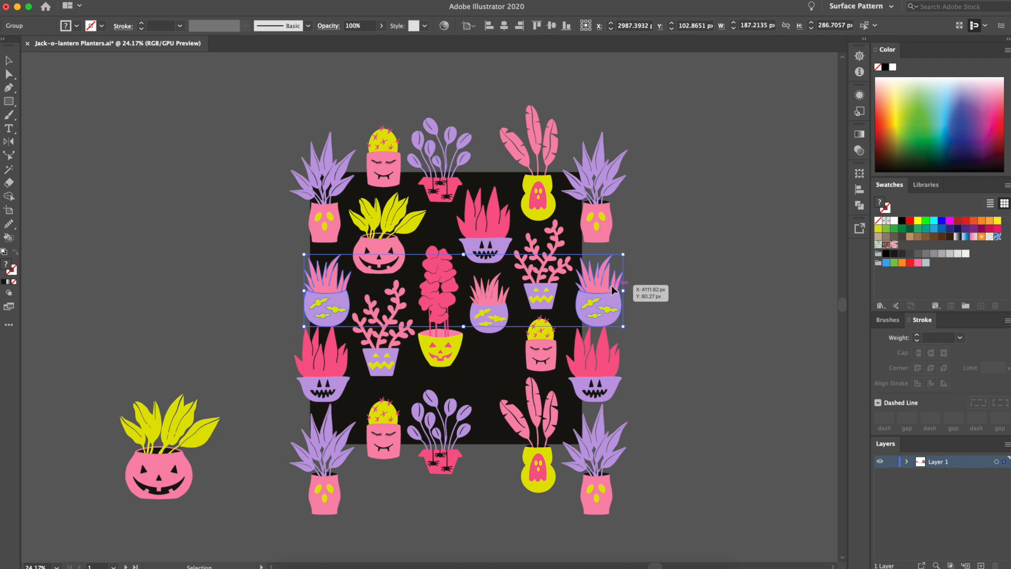
{"action": "key", "text": "Up"}
{"action": "key", "text": "Up"}
{"action": "key", "text": "Up"}
{"action": "key", "text": "Up"}
{"action": "key", "text": "Up"}
{"action": "key", "text": "Up"}
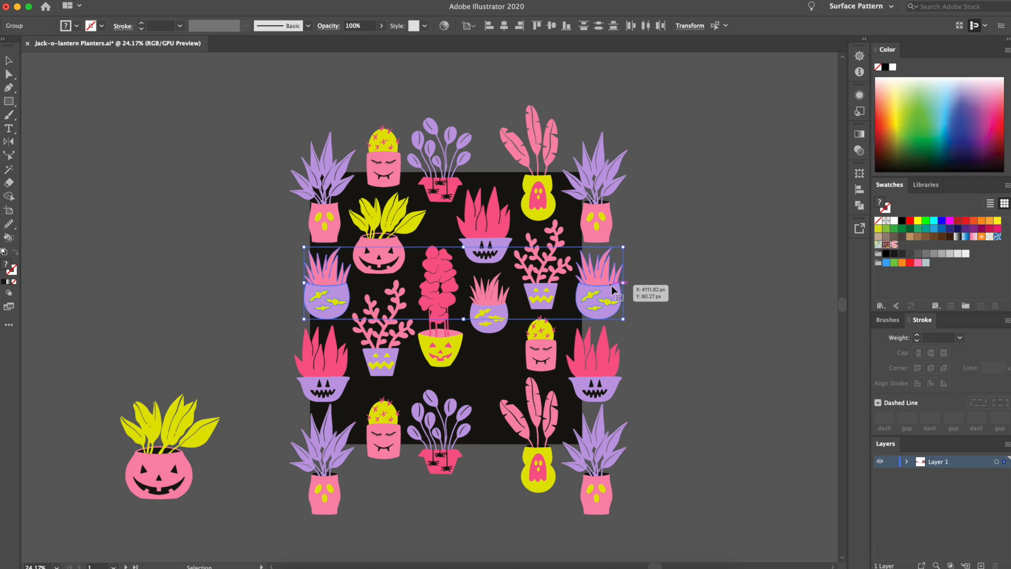
Move the tall pink-tree planter up and nudge the neighbouring jagged-mouth bowl and bat-bowl planters in the tile's middle
{"action": "left_click", "coordinate": [712, 313]}
{"action": "left_click_drag", "start_coordinate": [443, 306], "coordinate": [442, 286]}
{"action": "mouse_move", "coordinate": [489, 231]}
{"action": "left_mouse_down"}
{"action": "mouse_move", "coordinate": [494, 209]}
{"action": "mouse_move", "coordinate": [482, 245]}
{"action": "left_mouse_up"}
{"action": "left_click_drag", "start_coordinate": [491, 318], "coordinate": [491, 314]}
Delete the bat-bowl planter in the tile's middle and try a copy of the purple-leaved corner planter there, removing that copy again
{"action": "left_click_drag", "start_coordinate": [337, 206], "coordinate": [505, 420]}
{"action": "left_click", "coordinate": [499, 309]}
{"action": "key", "text": "Delete"}
{"action": "left_click_drag", "start_coordinate": [494, 372], "coordinate": [518, 284]}
{"action": "mouse_move", "coordinate": [491, 345]}
{"action": "left_mouse_down"}
{"action": "mouse_move", "coordinate": [494, 332]}
{"action": "mouse_move", "coordinate": [440, 368]}
{"action": "mouse_move", "coordinate": [491, 361]}
{"action": "left_mouse_up"}
{"action": "left_click", "coordinate": [462, 378]}
{"action": "left_click", "coordinate": [441, 332]}
{"action": "key", "text": "Delete"}
Fill the gap in the tile's middle with a copy of the ghost-pot planter and enlarge the pink-tree planter beside it
{"action": "left_click_drag", "start_coordinate": [546, 207], "coordinate": [505, 376]}
{"action": "left_click_drag", "start_coordinate": [448, 345], "coordinate": [412, 330]}
Nudge the coral-branch and yellow-leaved pumpkin planters to even out their spacing, and delete the spare pumpkin planter outside the tile
{"action": "left_click", "coordinate": [383, 351]}
{"action": "left_click_drag", "start_coordinate": [383, 358], "coordinate": [383, 362]}
{"action": "left_click_drag", "start_coordinate": [380, 258], "coordinate": [376, 260]}
{"action": "left_click", "coordinate": [405, 353]}
{"action": "left_click_drag", "start_coordinate": [394, 353], "coordinate": [393, 354]}
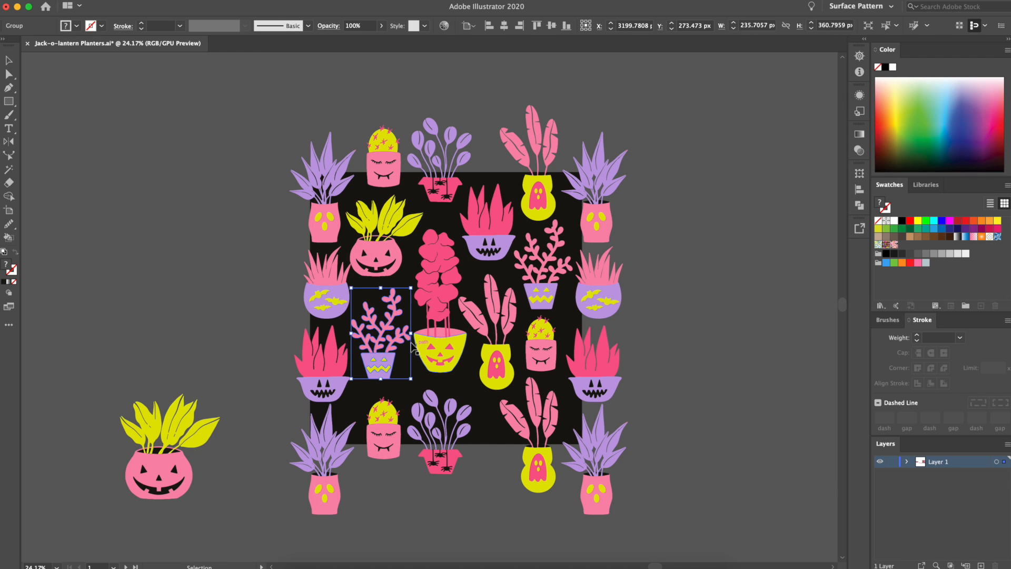
{"action": "left_click", "coordinate": [431, 361]}
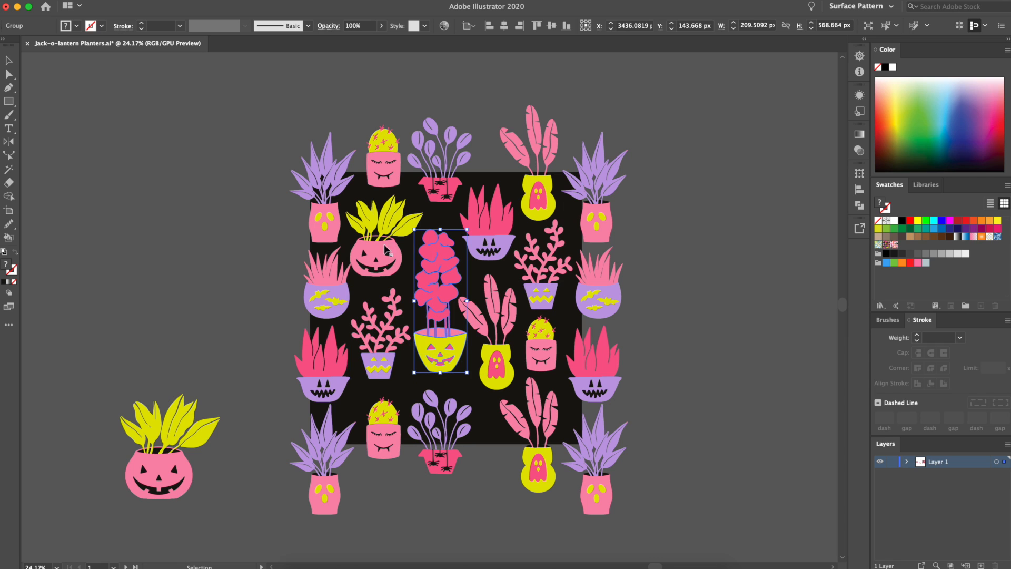
{"action": "left_click", "coordinate": [70, 269]}
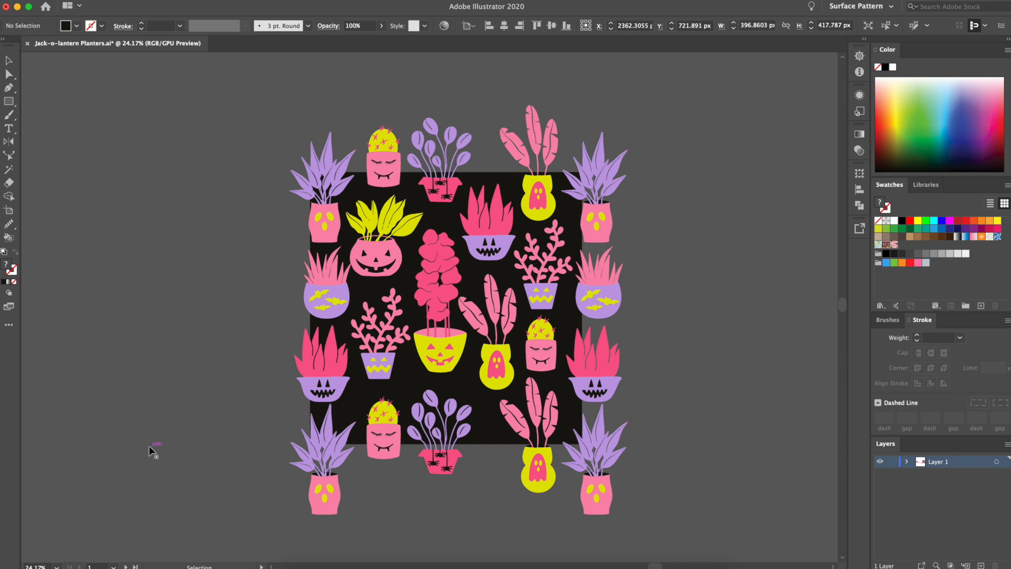
Unlock the black background square and select it
{"action": "left_click", "coordinate": [132, 0]}
{"action": "left_click", "coordinate": [176, 74]}
{"action": "left_click", "coordinate": [203, 176]}
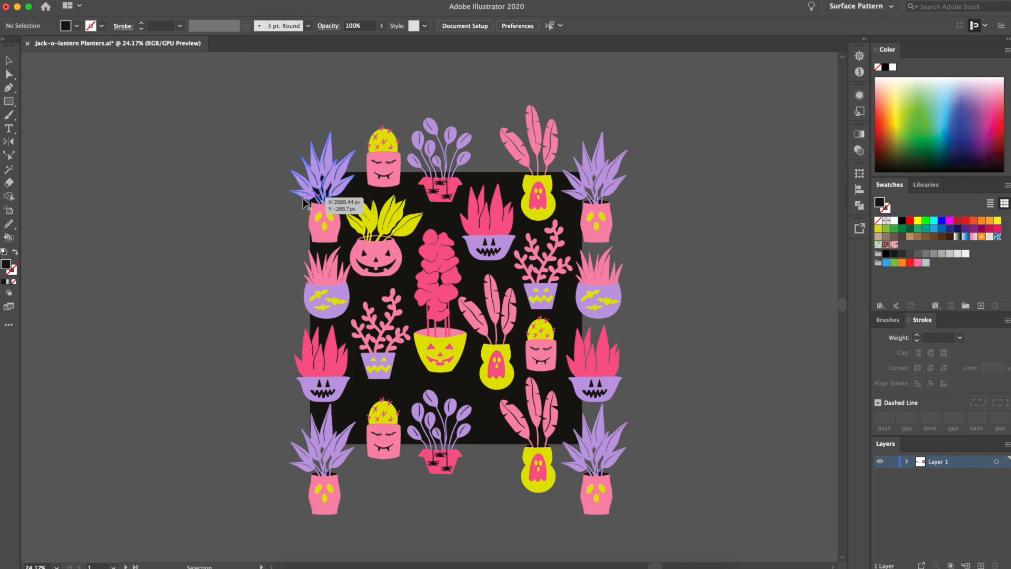
{"action": "left_click", "coordinate": [363, 194]}
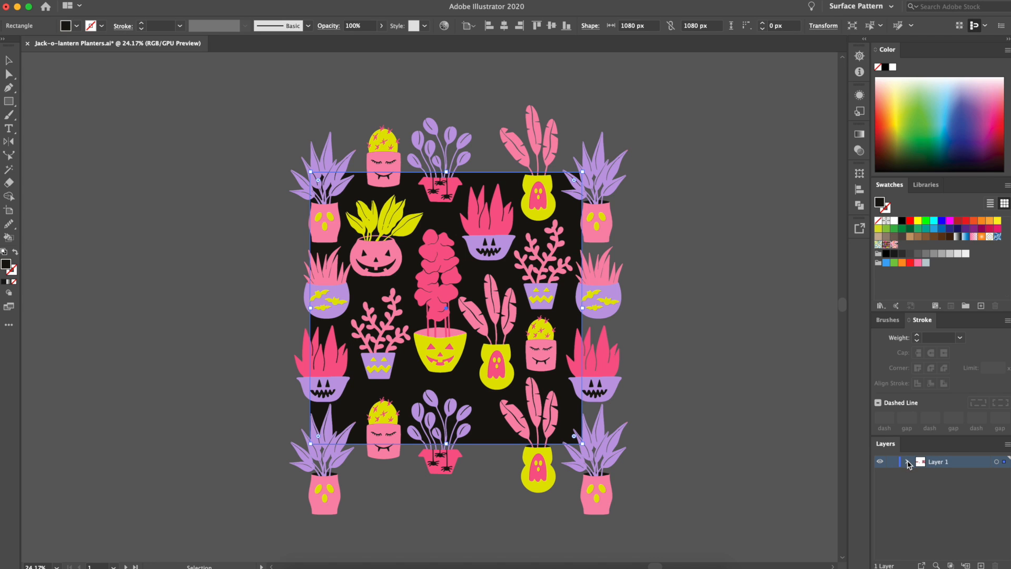
Add a new layer and place it beneath Layer 1
{"action": "left_click", "coordinate": [979, 564]}
{"action": "left_click", "coordinate": [939, 474]}
{"action": "left_click_drag", "start_coordinate": [939, 475], "coordinate": [939, 457]}
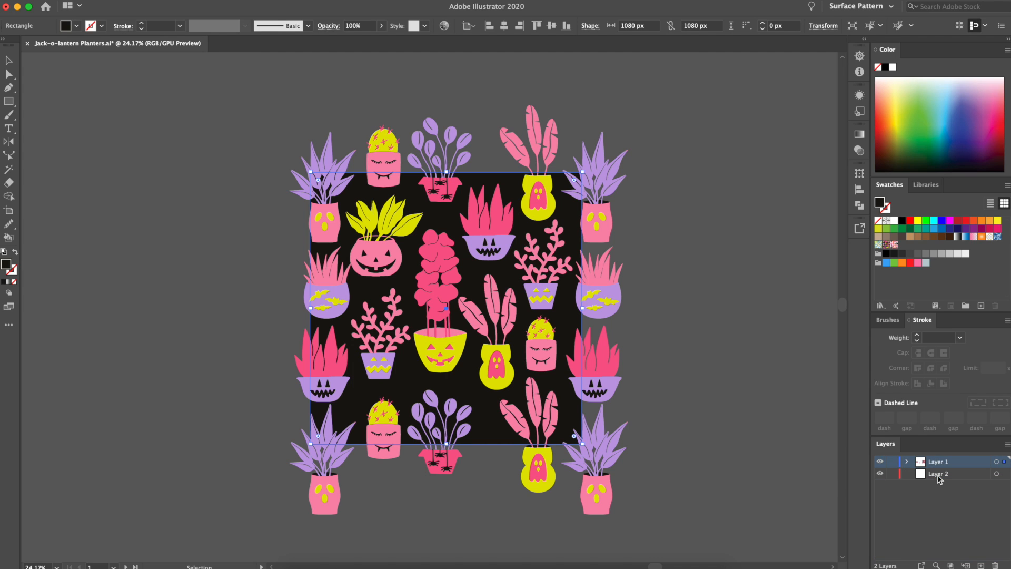
{"action": "left_click", "coordinate": [773, 367]}
Copy the black square, paste the copy directly behind it and give the copy no fill
{"action": "left_click", "coordinate": [510, 196]}
{"action": "key", "text": "super+c"}
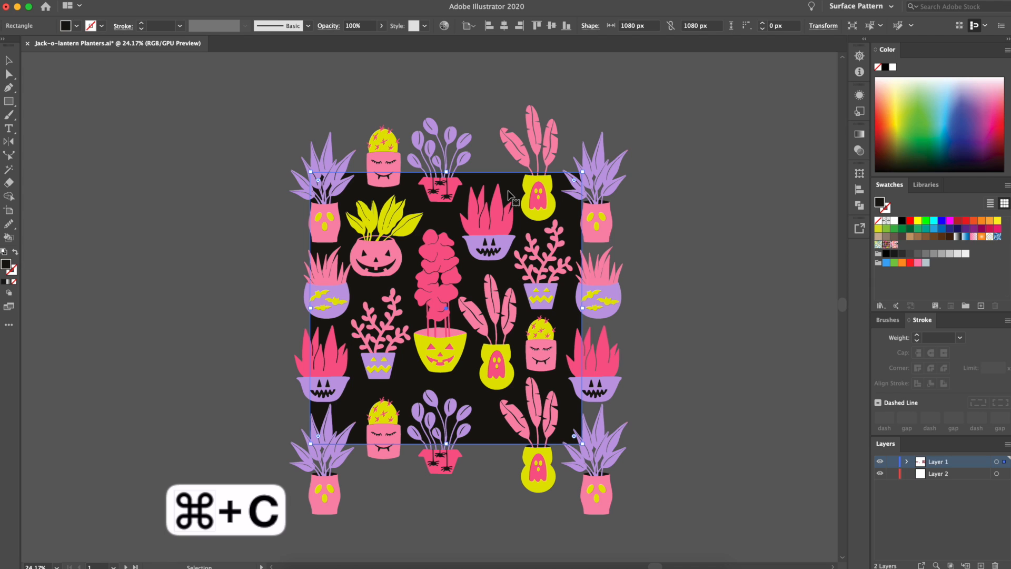
{"action": "key", "text": "super+b"}
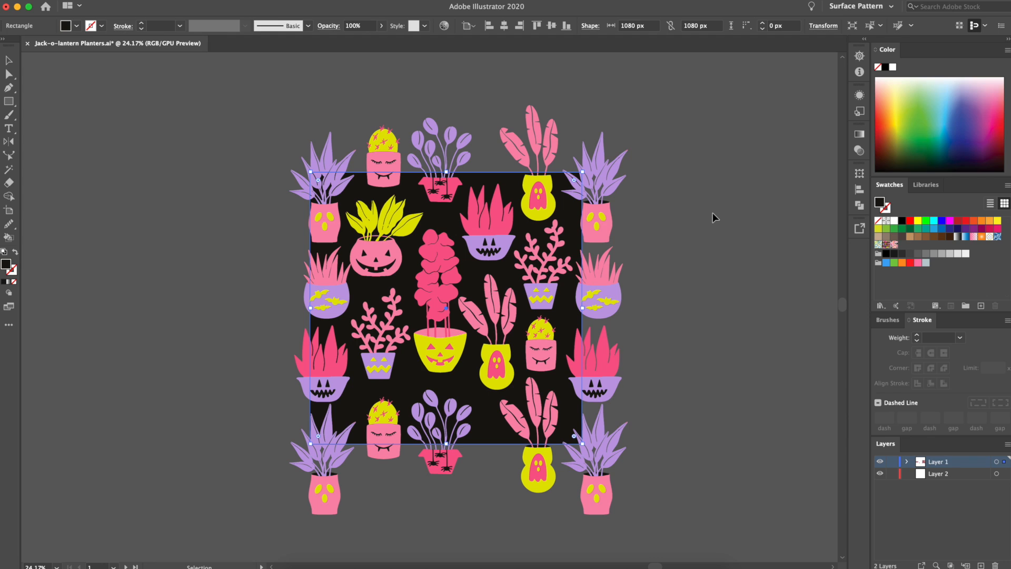
{"action": "left_click", "coordinate": [878, 221]}
Select all of the tile artwork and save it as a new pattern swatch
{"action": "key", "text": "super+a"}
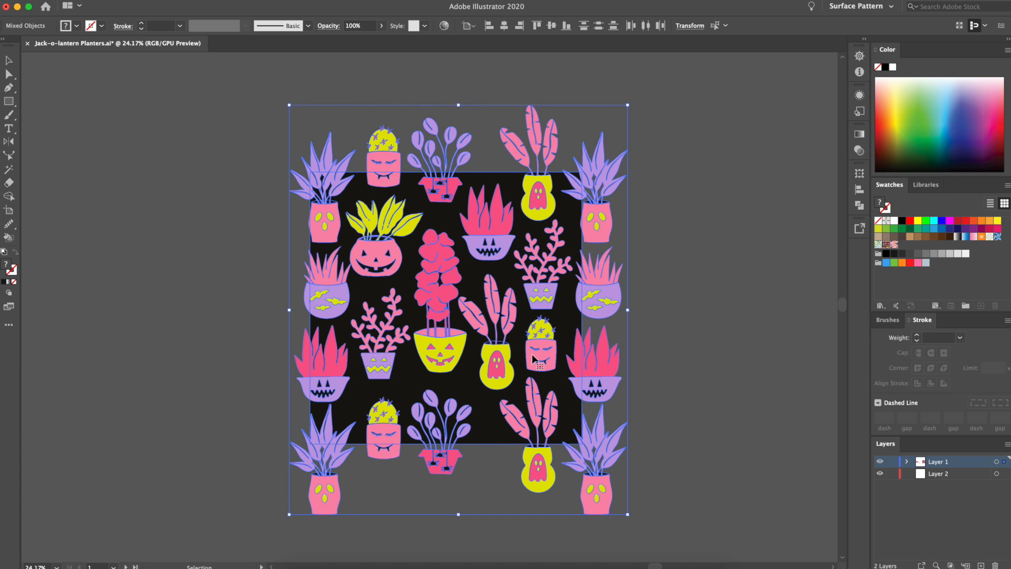
{"action": "left_click_drag", "start_coordinate": [533, 358], "coordinate": [904, 277]}
Draw a rectangle about 1305 × 1554 px beside the tile and fill it with the new planter pattern swatch
{"action": "scroll", "coordinate": [644, 305], "scroll_direction": "right", "scroll_amount": 3}
{"action": "scroll", "coordinate": [645, 304], "scroll_direction": "down", "scroll_amount": 2}
{"action": "scroll", "coordinate": [644, 305], "scroll_direction": "right", "scroll_amount": 4}
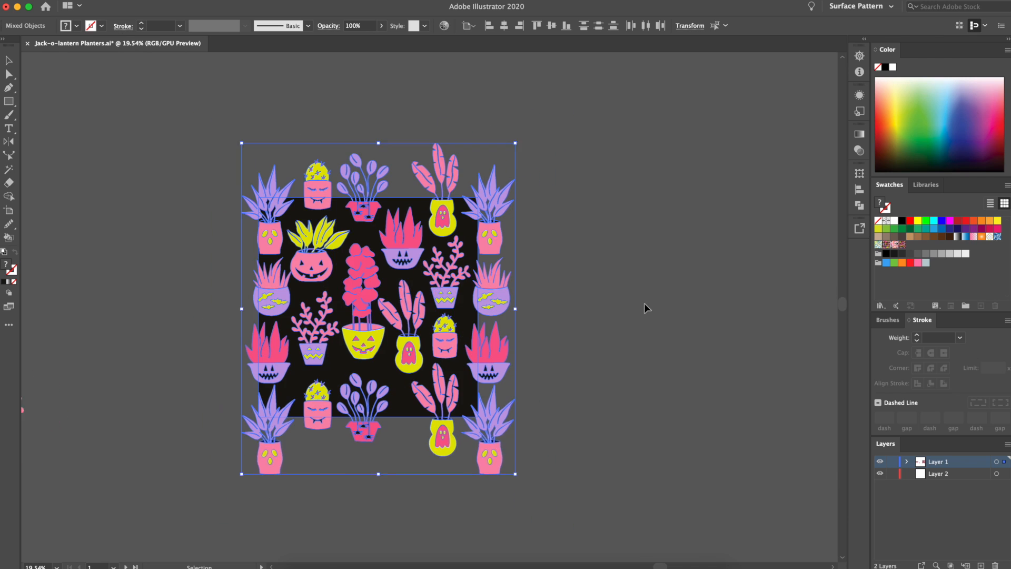
{"action": "left_click", "coordinate": [8, 102]}
{"action": "left_click_drag", "start_coordinate": [537, 152], "coordinate": [804, 467]}
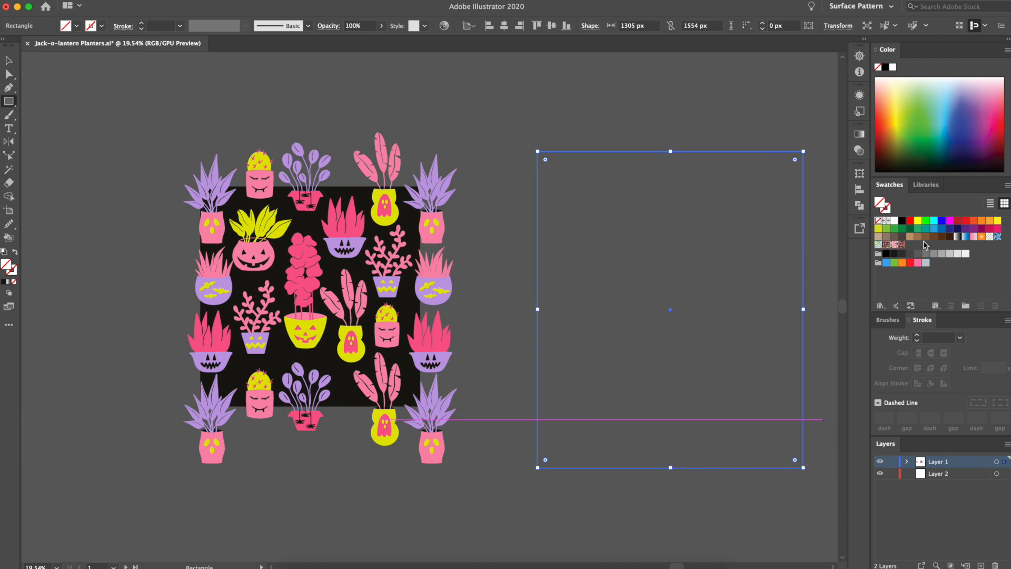
{"action": "left_click", "coordinate": [901, 244]}
Widen the pattern-filled rectangle to about 2251 px and check how the motifs repeat across it
{"action": "scroll", "coordinate": [769, 272], "scroll_direction": "right", "scroll_amount": 3}
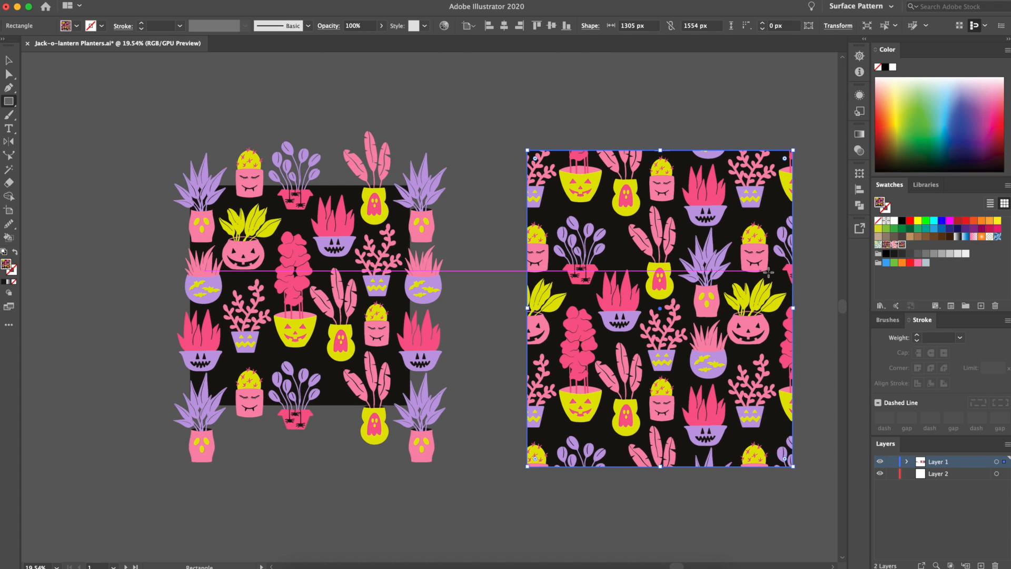
{"action": "scroll", "coordinate": [769, 272], "scroll_direction": "right", "scroll_amount": 2}
{"action": "left_click_drag", "start_coordinate": [637, 310], "coordinate": [810, 334]}
{"action": "left_click", "coordinate": [902, 245]}
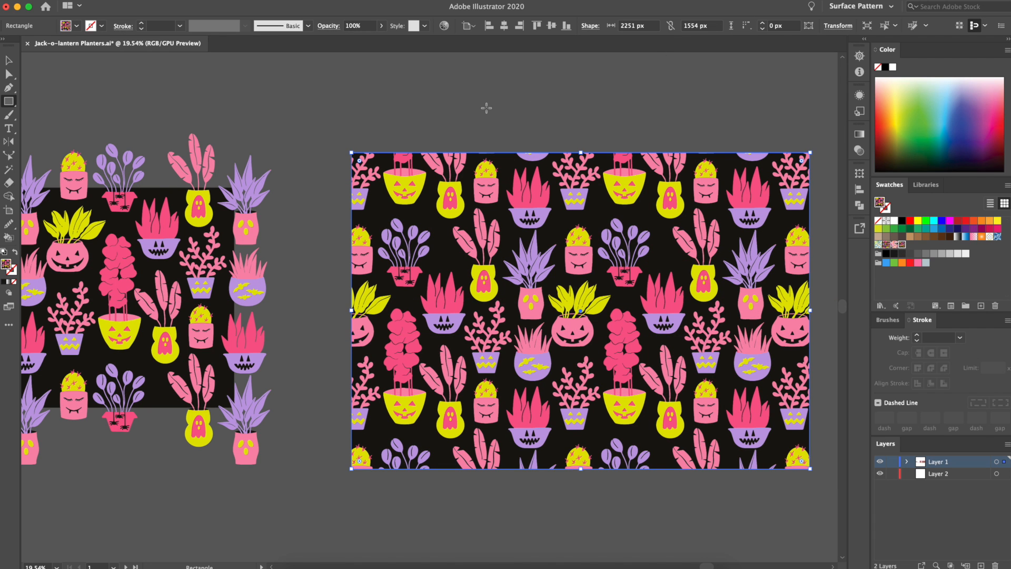
{"action": "scroll", "coordinate": [511, 291], "scroll_direction": "up", "scroll_amount": 2}
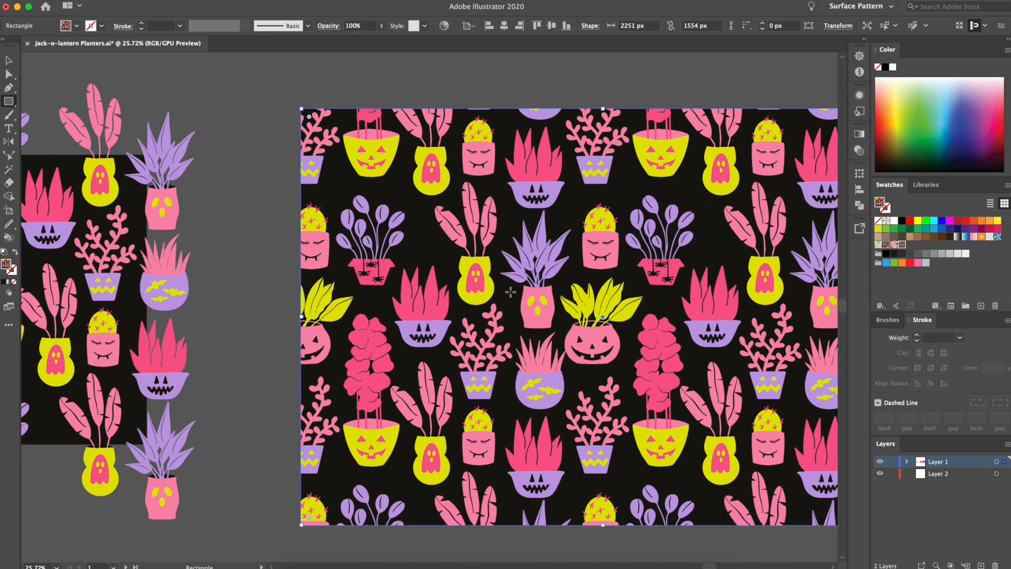
{"action": "scroll", "coordinate": [506, 248], "scroll_direction": "down", "scroll_amount": 2}
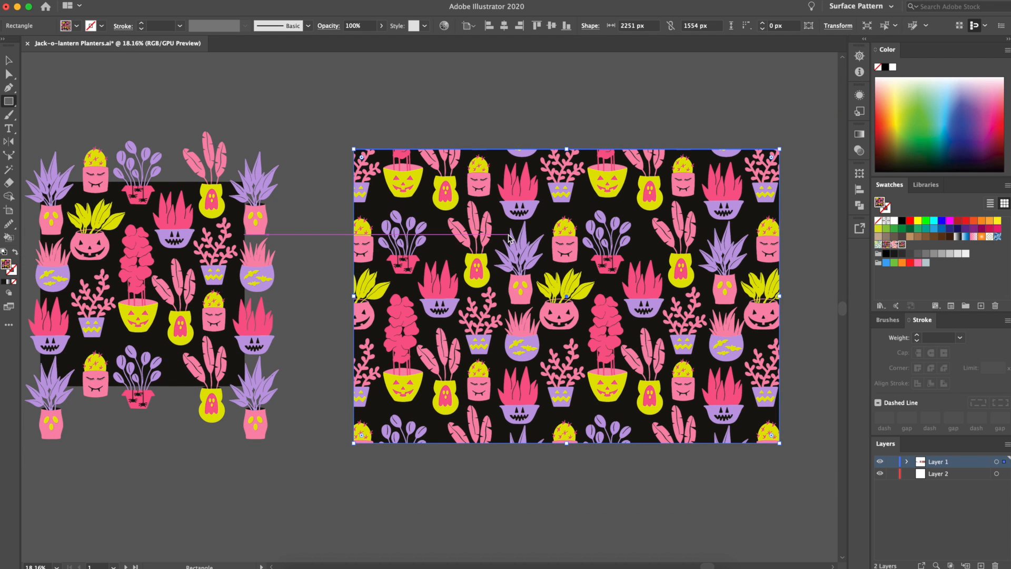
Shift the pattern rectangle slightly up and left, and open its Scale settings with preview on and object transformation turned off
{"action": "key", "text": "v"}
{"action": "left_click_drag", "start_coordinate": [549, 272], "coordinate": [543, 266]}
{"action": "right_click", "coordinate": [543, 266]}
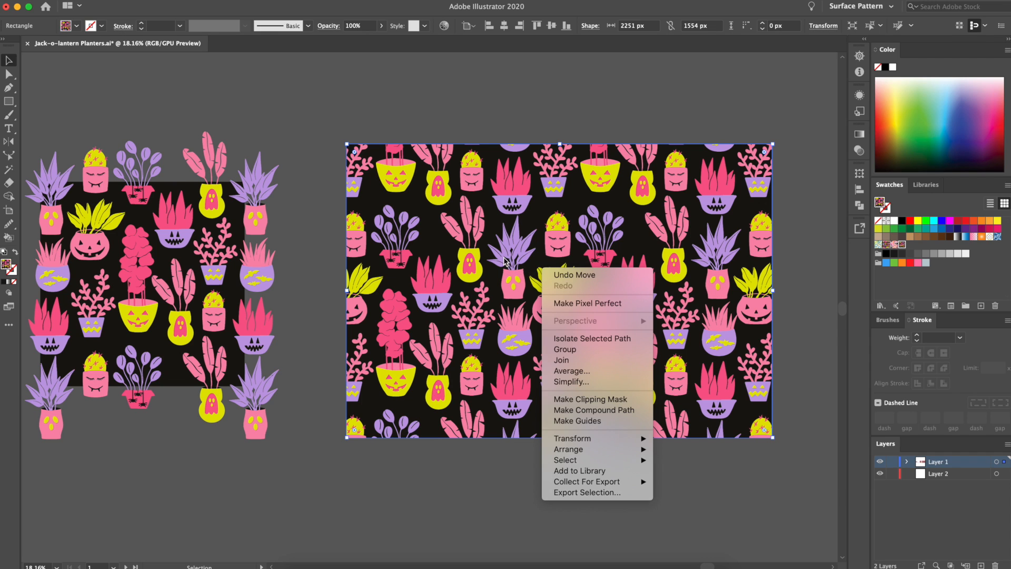
{"action": "mouse_move", "coordinate": [599, 442]}
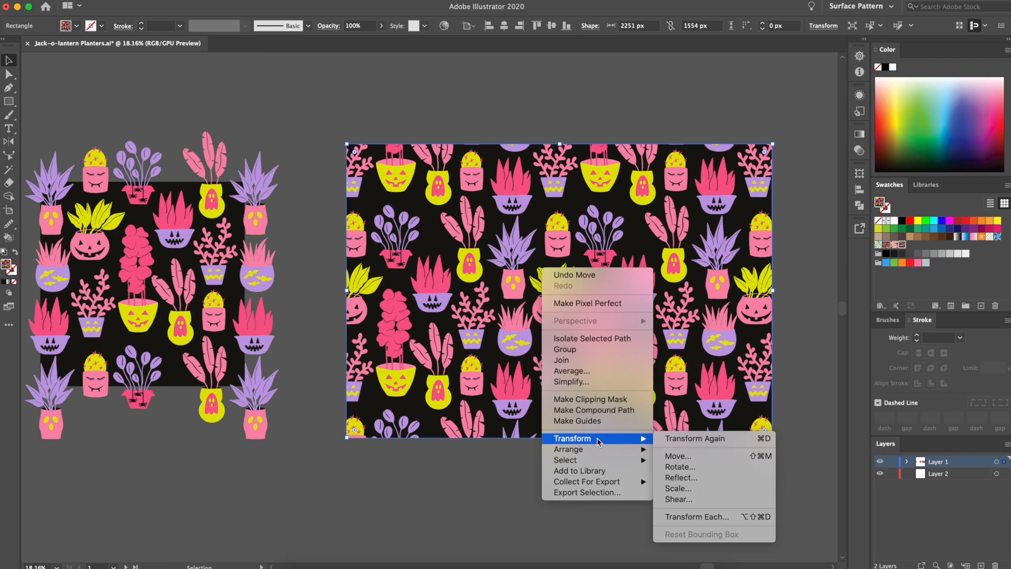
{"action": "left_click", "coordinate": [687, 490]}
{"action": "left_click", "coordinate": [638, 401]}
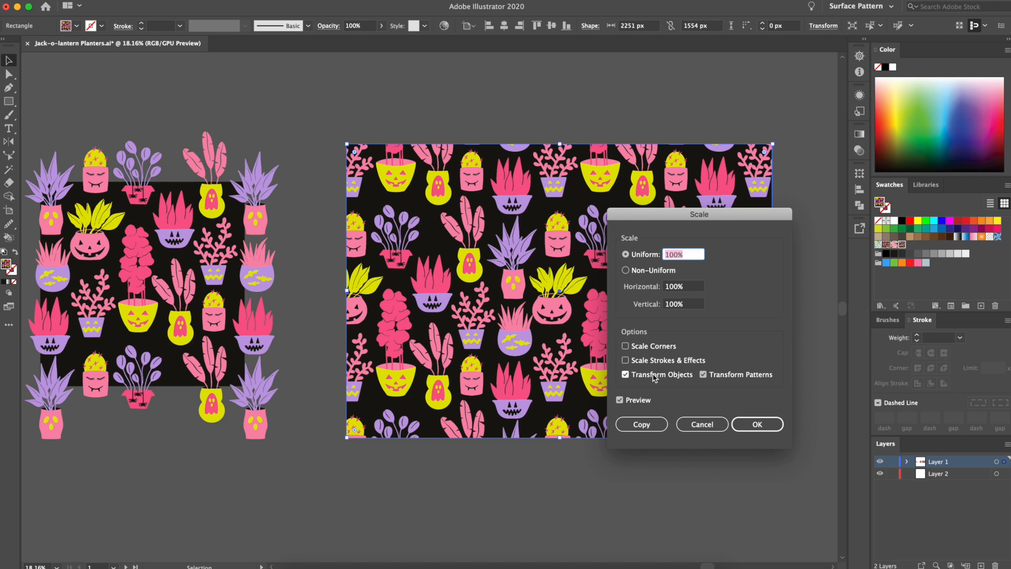
{"action": "left_click", "coordinate": [654, 377]}
Preview the rectangle's pattern fill at a uniform scale of 50%
{"action": "left_click", "coordinate": [686, 254]}
{"action": "type", "text": "50"}
{"action": "left_click", "coordinate": [682, 287]}
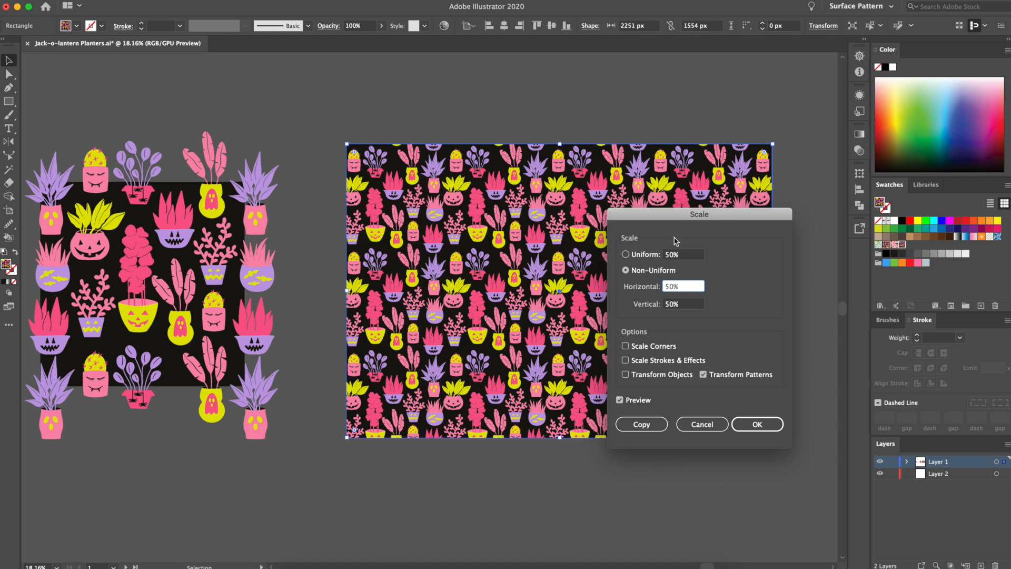
{"action": "left_click_drag", "start_coordinate": [674, 221], "coordinate": [636, 390]}
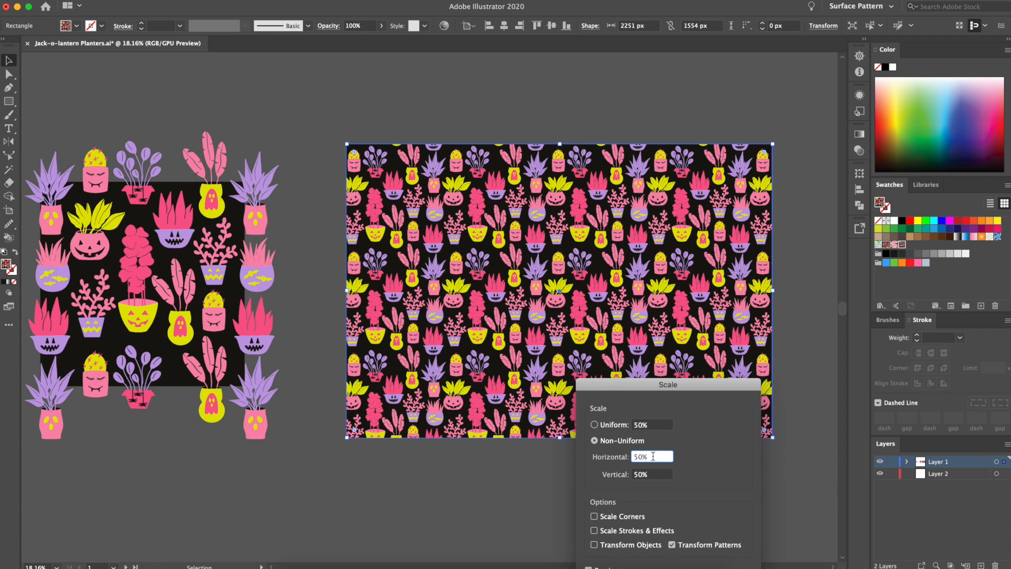
Preview the rectangle's pattern fill at a uniform scale of 150%
{"action": "left_click", "coordinate": [654, 424]}
{"action": "type", "text": "1"}
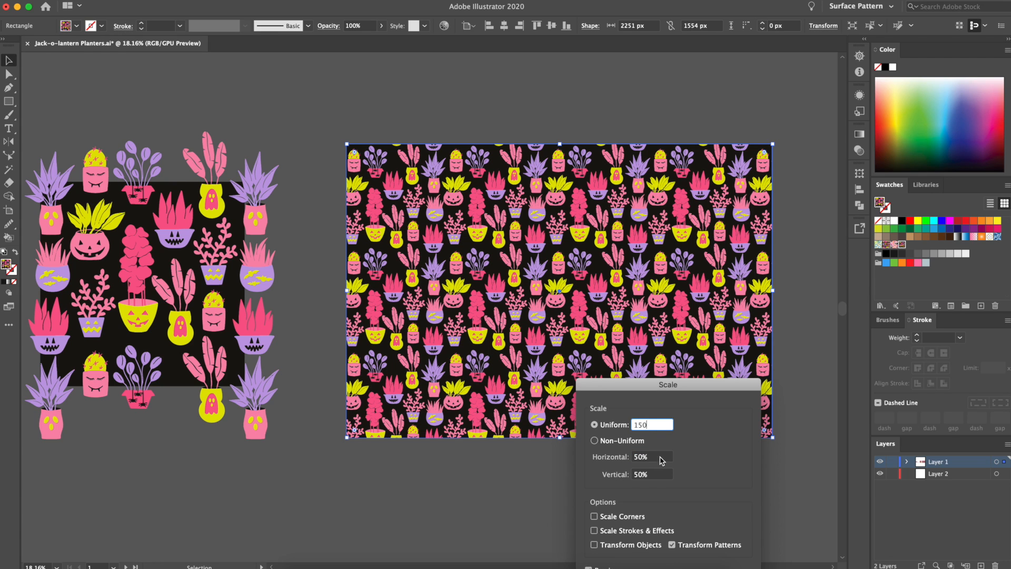
{"action": "left_click", "coordinate": [662, 461]}
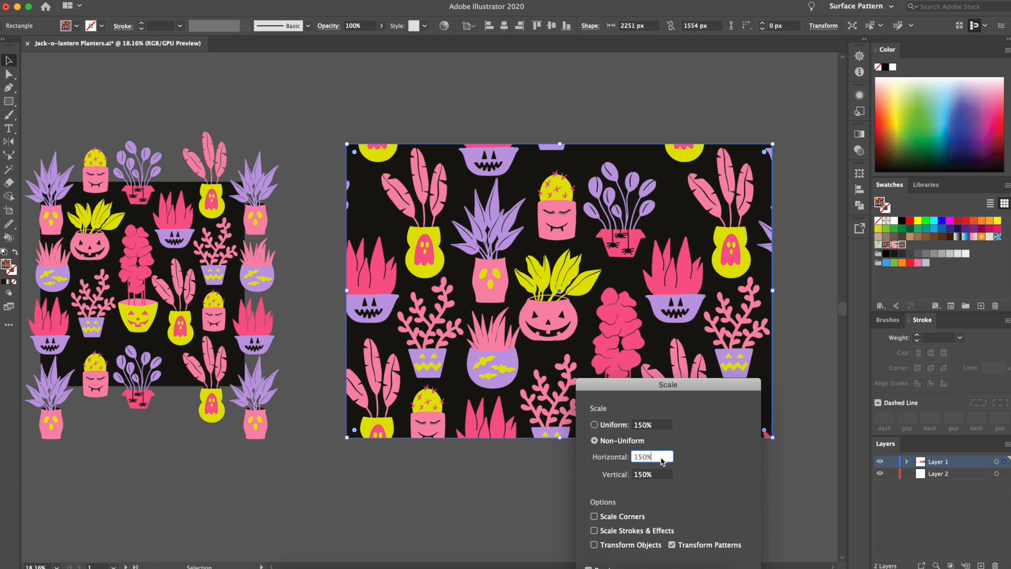
Scale the rectangle's pattern fill uniformly to 80% and apply it
{"action": "left_click", "coordinate": [655, 424]}
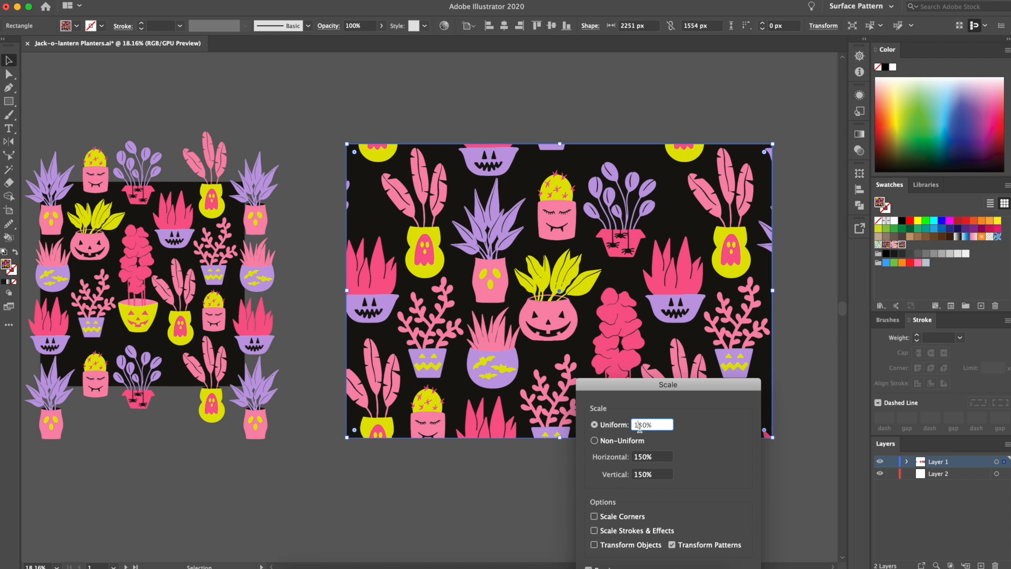
{"action": "type", "text": "80"}
{"action": "left_click", "coordinate": [643, 462]}
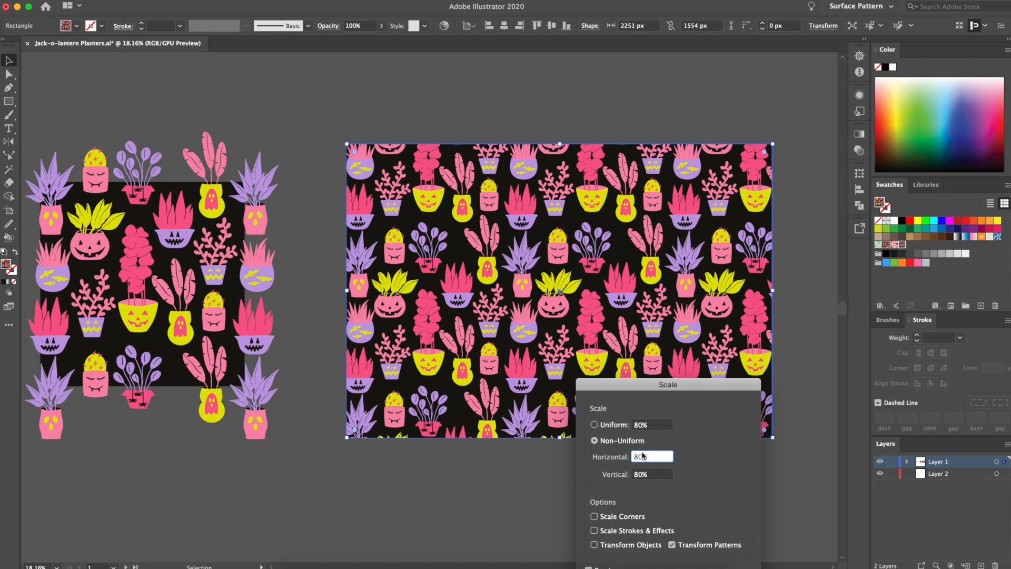
{"action": "left_click_drag", "start_coordinate": [650, 389], "coordinate": [650, 355]}
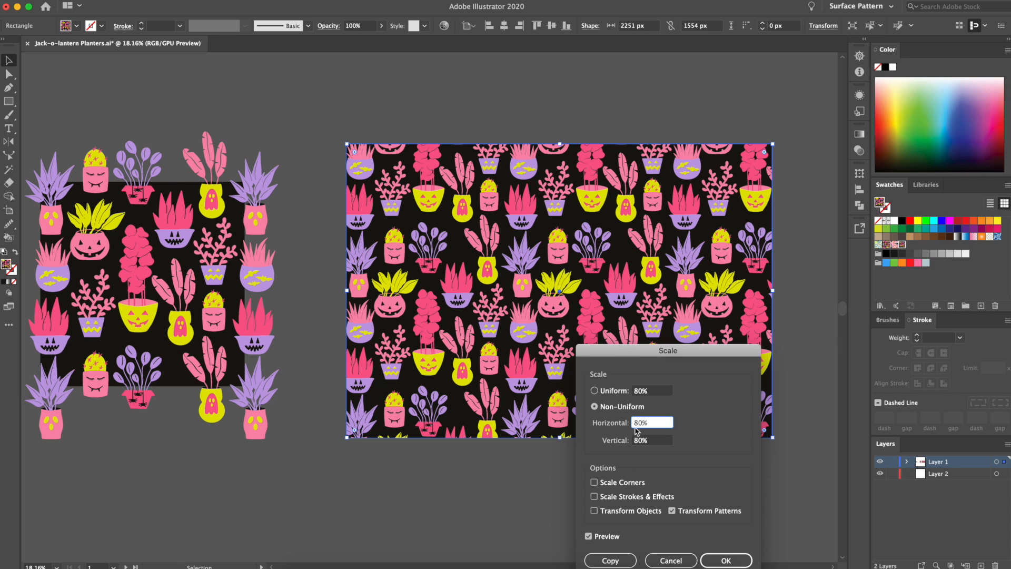
{"action": "left_click", "coordinate": [727, 560]}
Examine the scaled pattern rectangle alongside its source tile with the motifs overlapping the edges
{"action": "scroll", "coordinate": [542, 422], "scroll_direction": "down", "scroll_amount": 1}
{"action": "scroll", "coordinate": [542, 422], "scroll_direction": "up", "scroll_amount": 1}
{"action": "scroll", "coordinate": [542, 422], "scroll_direction": "left", "scroll_amount": 1}
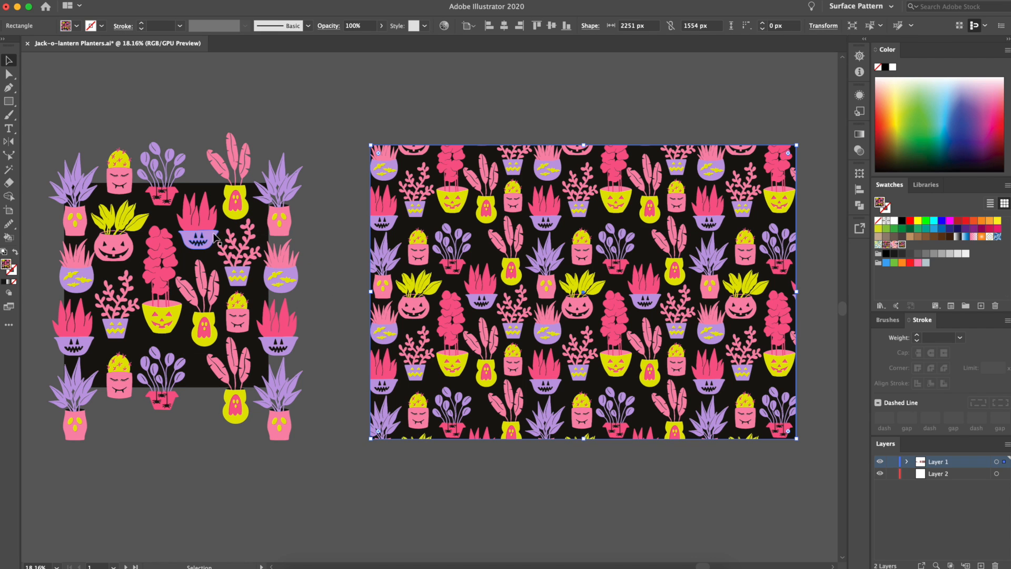
{"action": "left_click", "coordinate": [204, 385]}
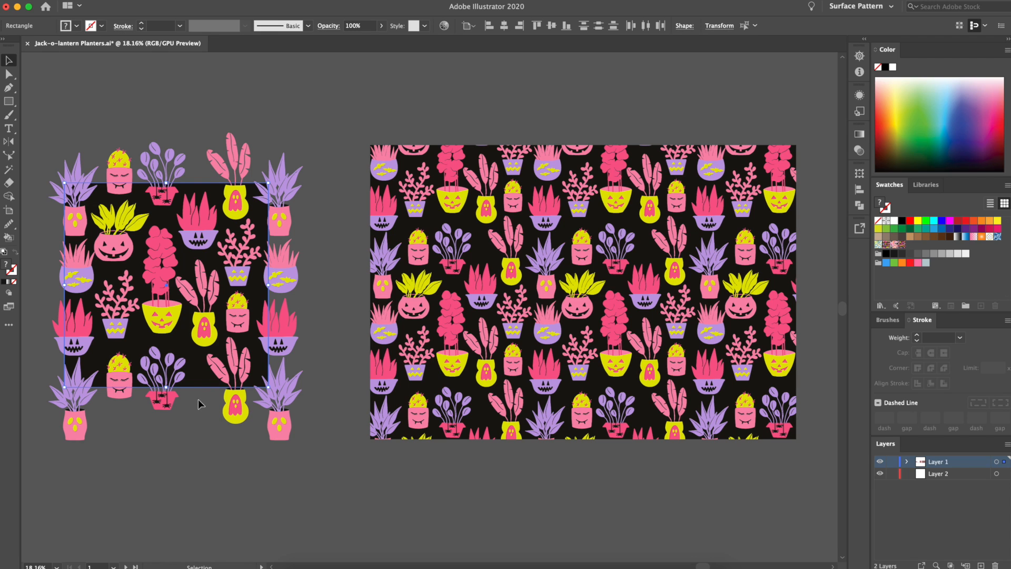
{"action": "left_click", "coordinate": [188, 417]}
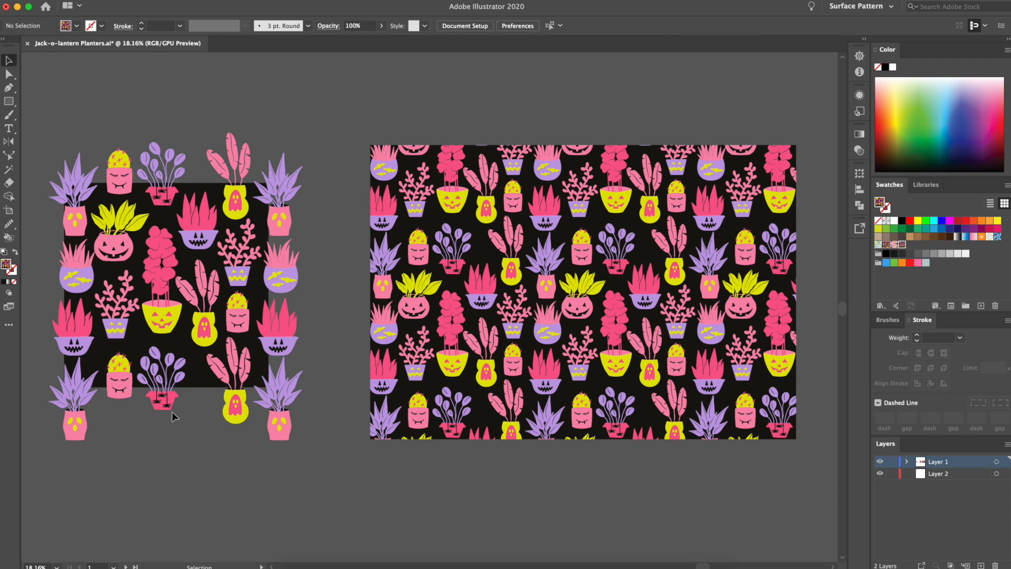
{"action": "left_click", "coordinate": [167, 403]}
Compare the other planter tile with its two pattern swatch squares in the black and pale pink colourways
{"action": "left_click_drag", "start_coordinate": [171, 316], "coordinate": [165, 199]}
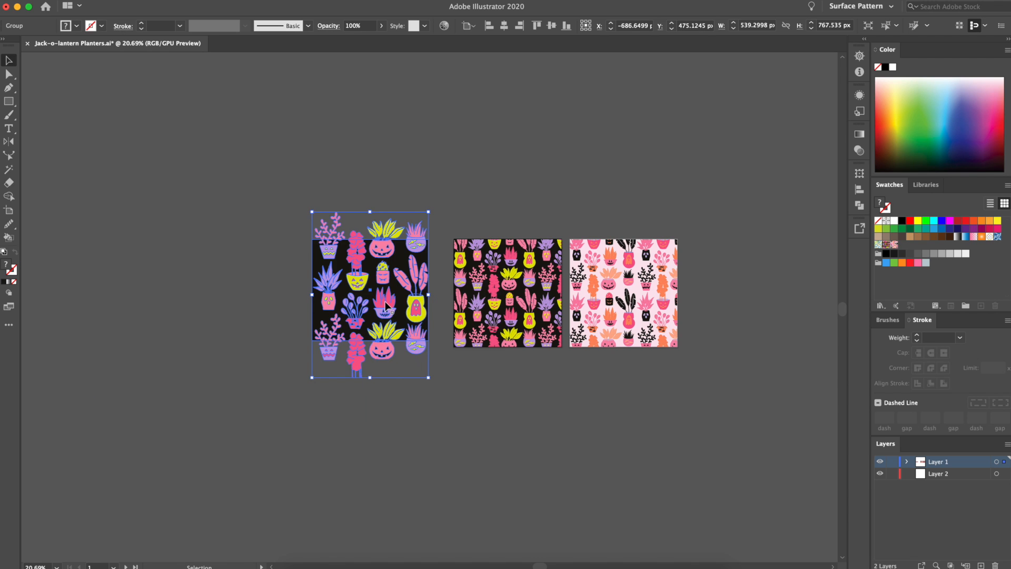
{"action": "scroll", "coordinate": [446, 317], "scroll_direction": "up", "scroll_amount": 3}
{"action": "scroll", "coordinate": [538, 446], "scroll_direction": "right", "scroll_amount": 3}
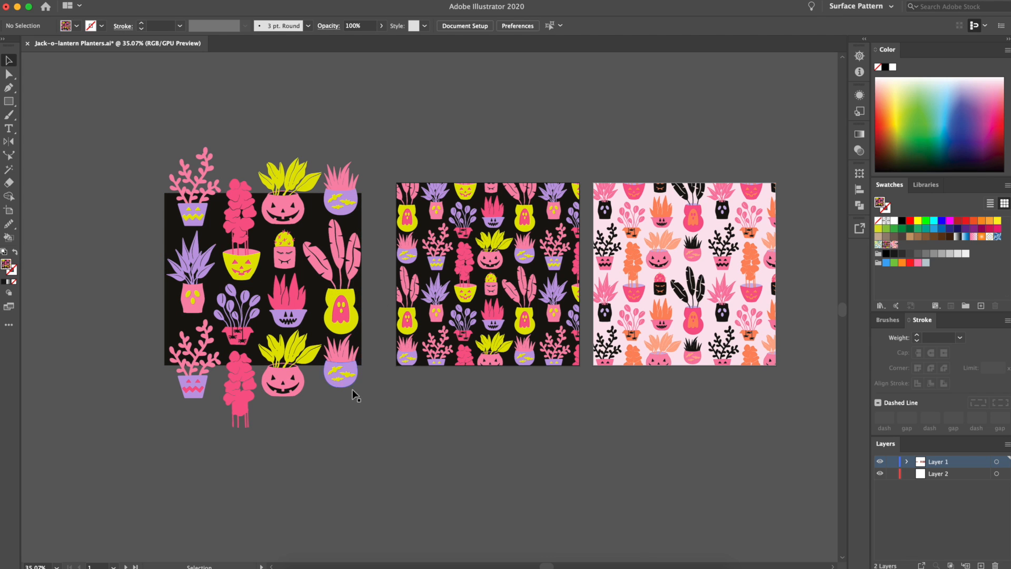
{"action": "left_click", "coordinate": [481, 272]}
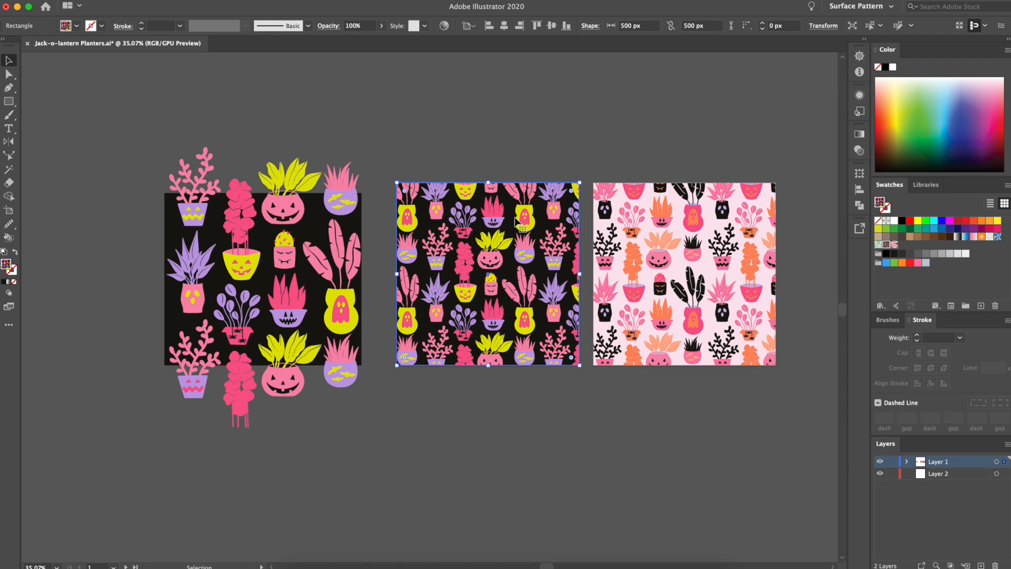
{"action": "left_click", "coordinate": [685, 324]}
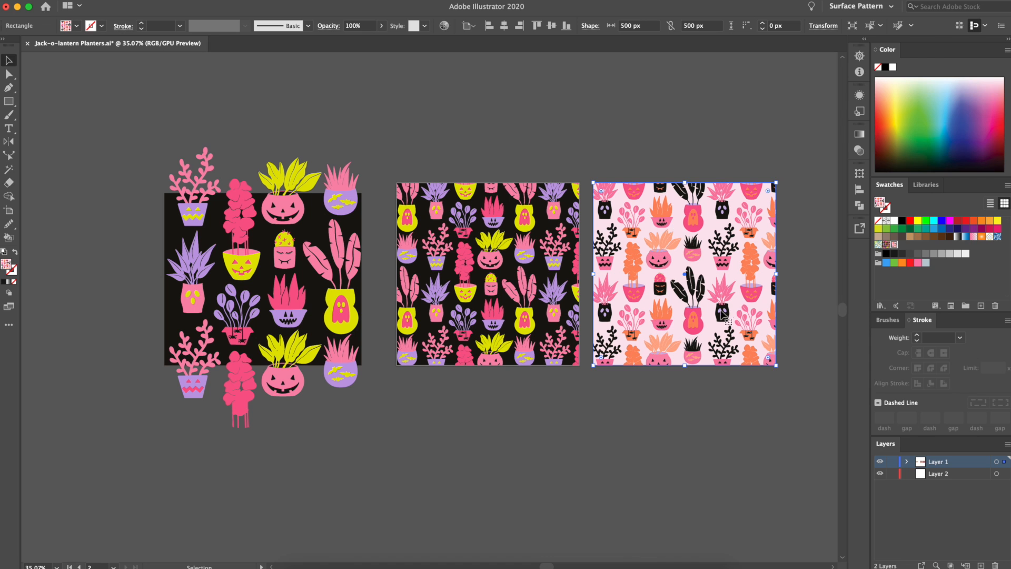
{"action": "scroll", "coordinate": [727, 315], "scroll_direction": "right", "scroll_amount": 3}
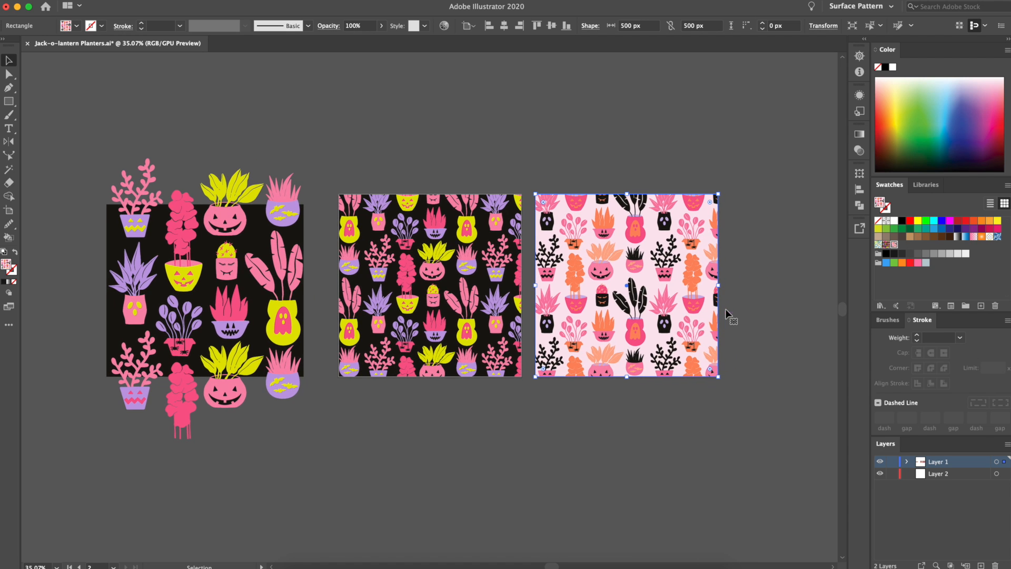
{"action": "scroll", "coordinate": [695, 288], "scroll_direction": "up", "scroll_amount": 5}
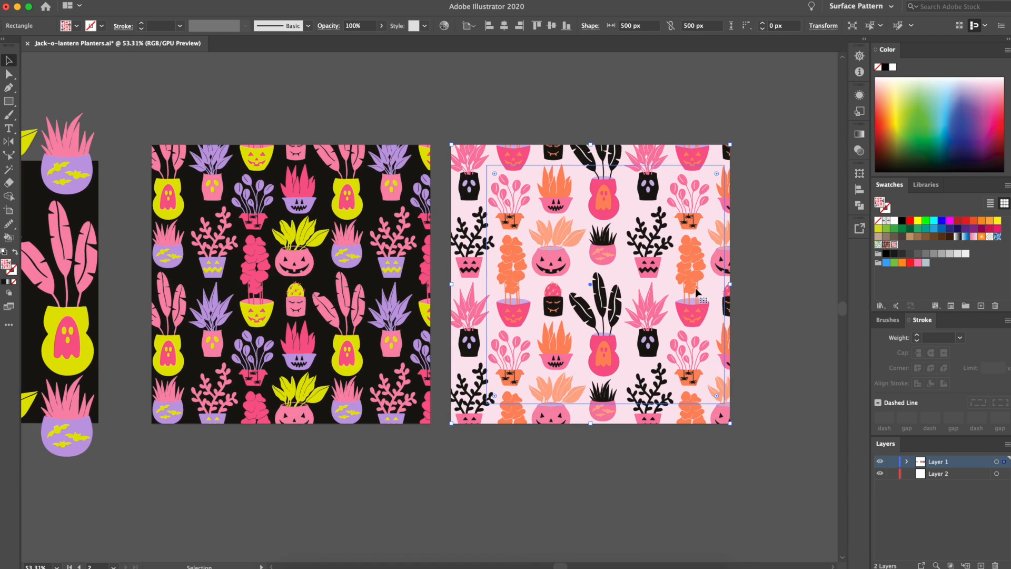
{"action": "left_click", "coordinate": [584, 111]}
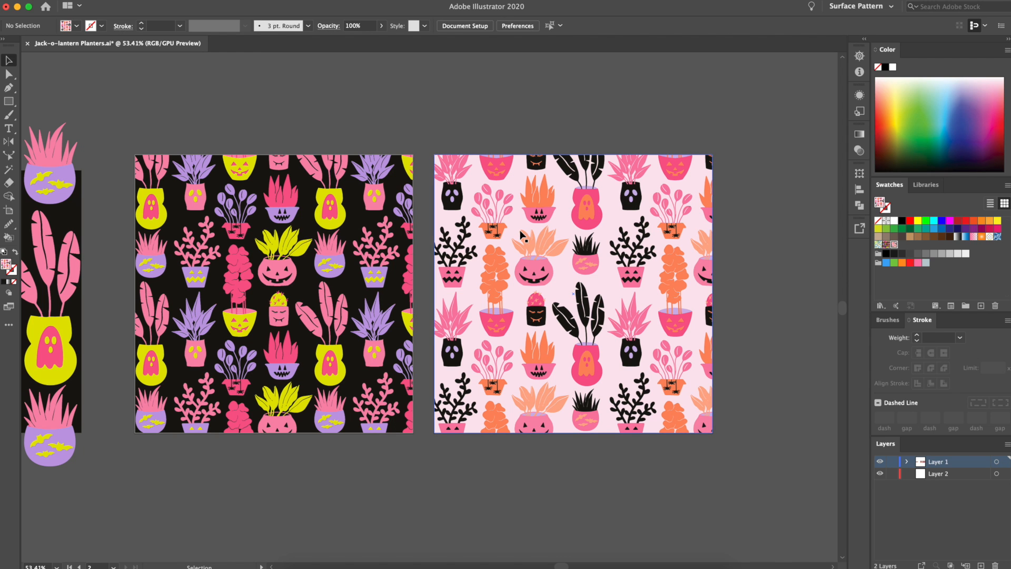
{"action": "scroll", "coordinate": [426, 257], "scroll_direction": "left", "scroll_amount": 10}
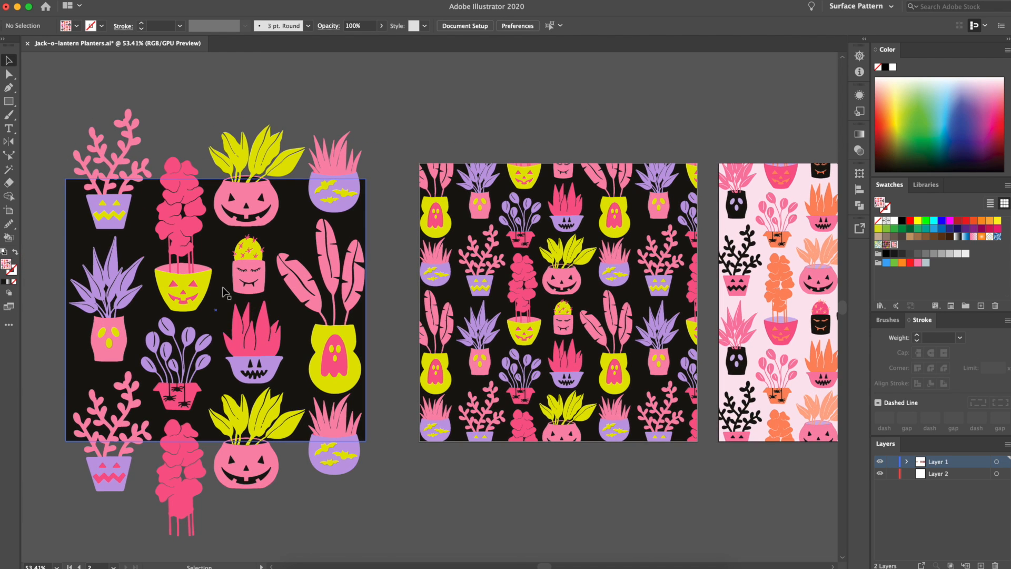
{"action": "left_click", "coordinate": [259, 321]}
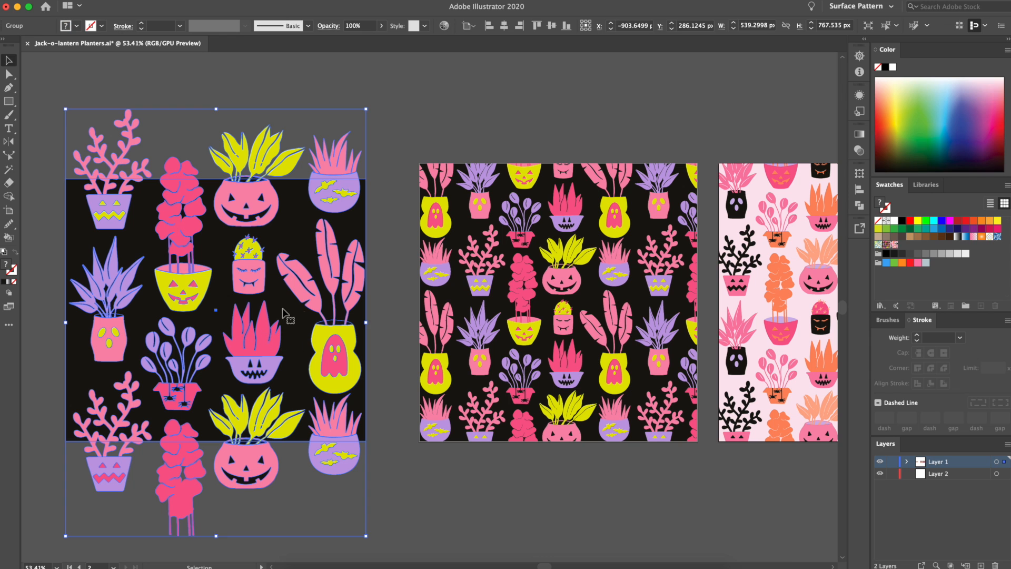
{"action": "left_click", "coordinate": [401, 145]}
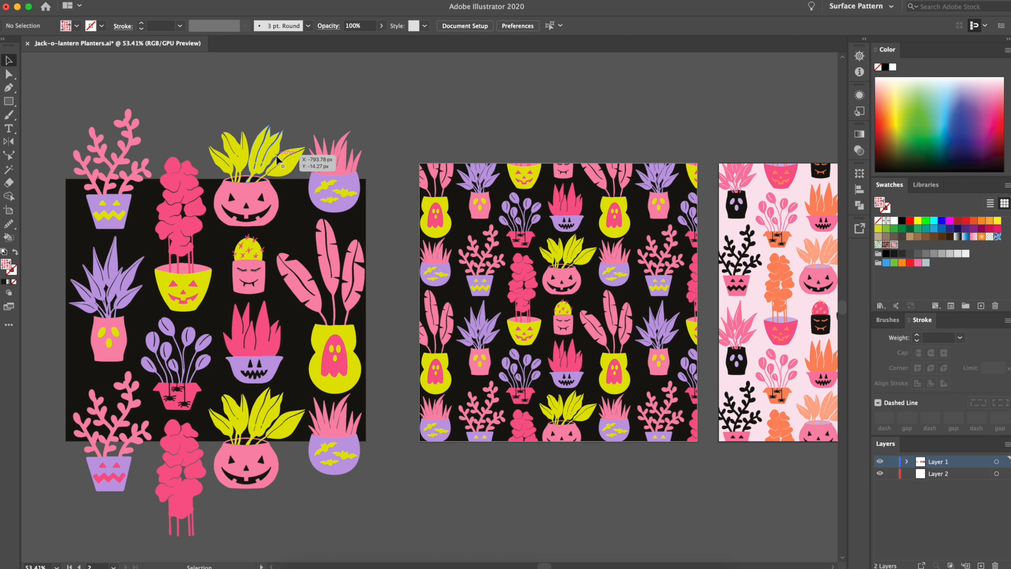
{"action": "scroll", "coordinate": [451, 118], "scroll_direction": "right", "scroll_amount": 4}
{"action": "scroll", "coordinate": [451, 118], "scroll_direction": "right", "scroll_amount": 10}
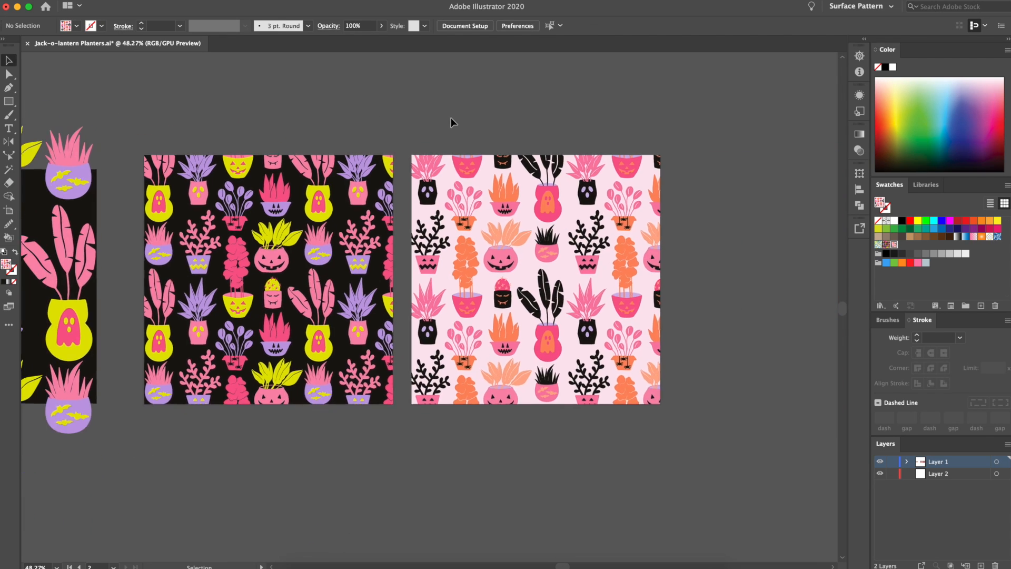
{"action": "scroll", "coordinate": [462, 144], "scroll_direction": "down", "scroll_amount": 5}
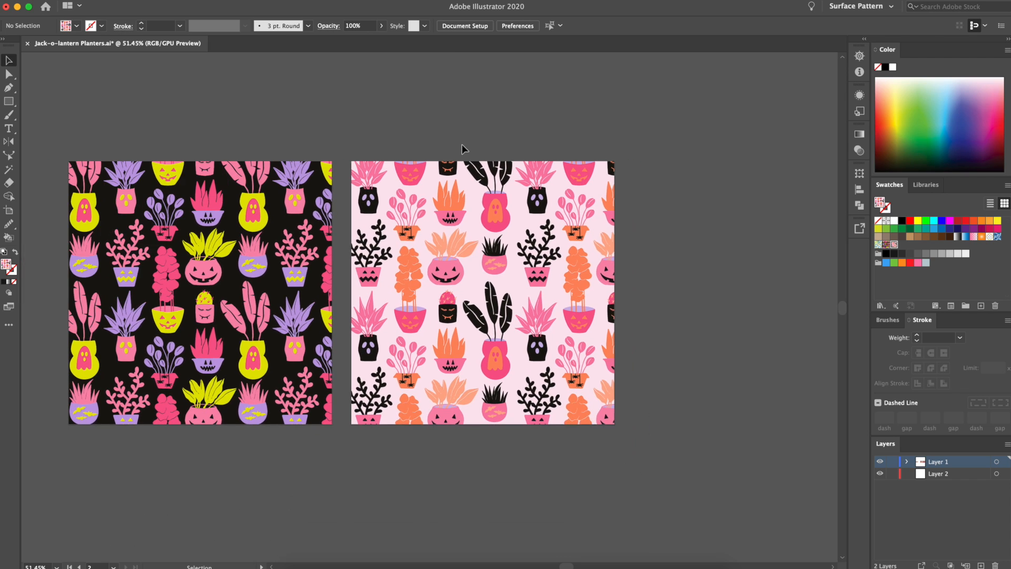
Preview the pale pink pattern square in Recolor Artwork using the Web Color Group's colours
{"action": "left_click", "coordinate": [460, 212]}
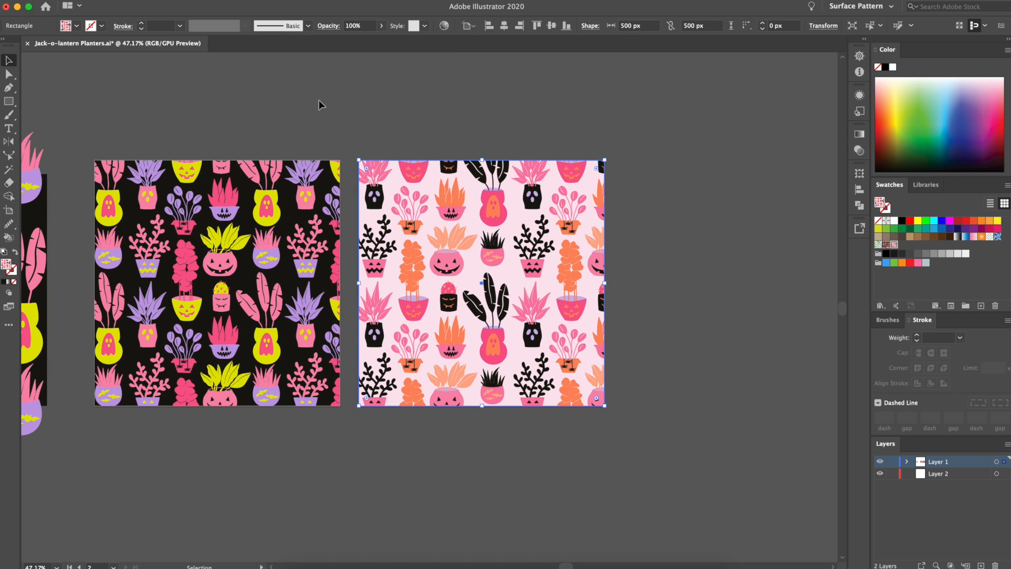
{"action": "left_click", "coordinate": [684, 340]}
{"action": "left_click", "coordinate": [522, 280]}
{"action": "left_click", "coordinate": [444, 26]}
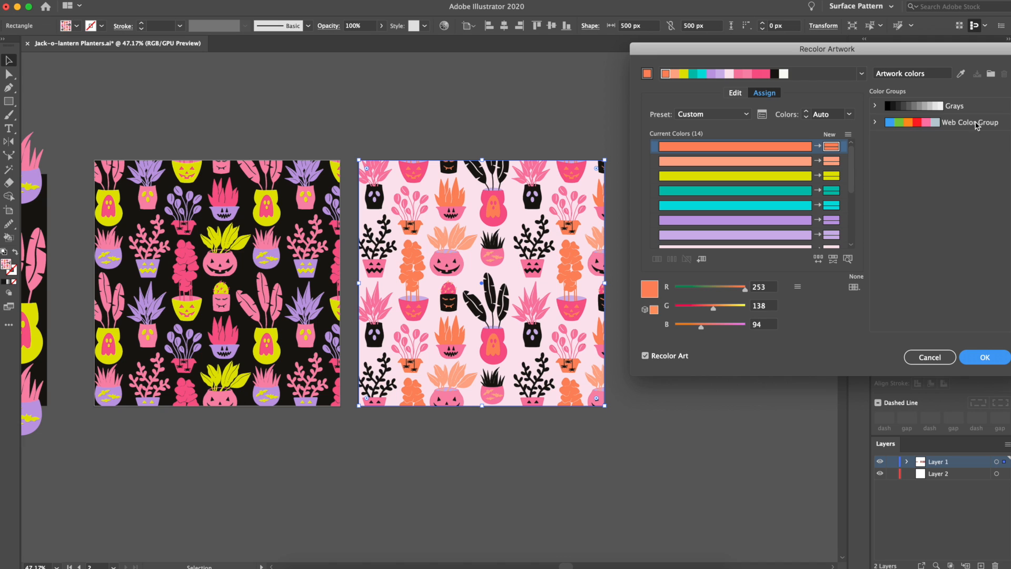
{"action": "left_click", "coordinate": [921, 124]}
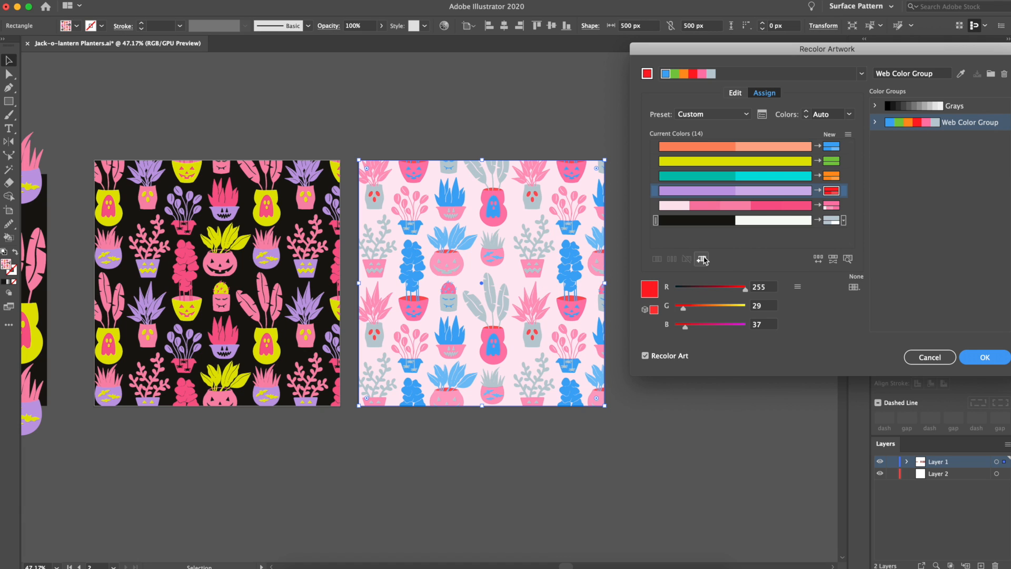
Try several random colour orders of the Web Color Group on the pattern square, and discard the recolouring
{"action": "left_click", "coordinate": [817, 260]}
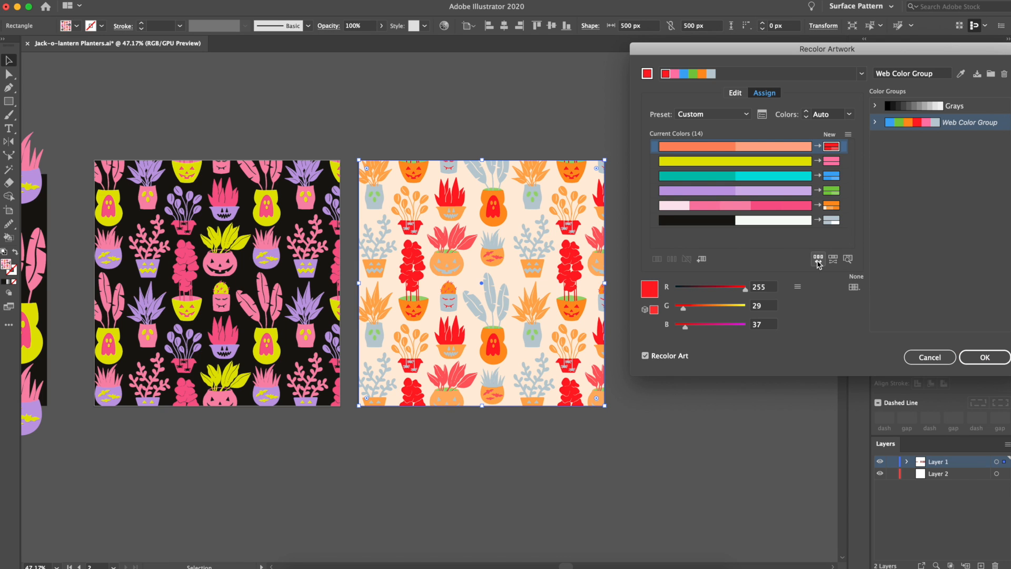
{"action": "left_click", "coordinate": [818, 260]}
{"action": "left_click", "coordinate": [818, 260]}
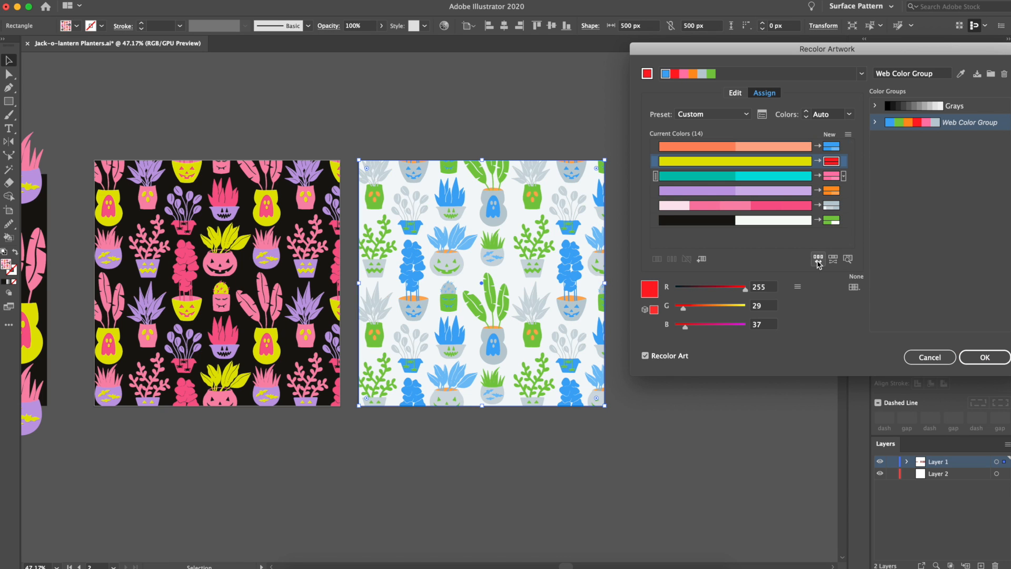
{"action": "left_click", "coordinate": [818, 260]}
{"action": "left_click", "coordinate": [818, 260]}
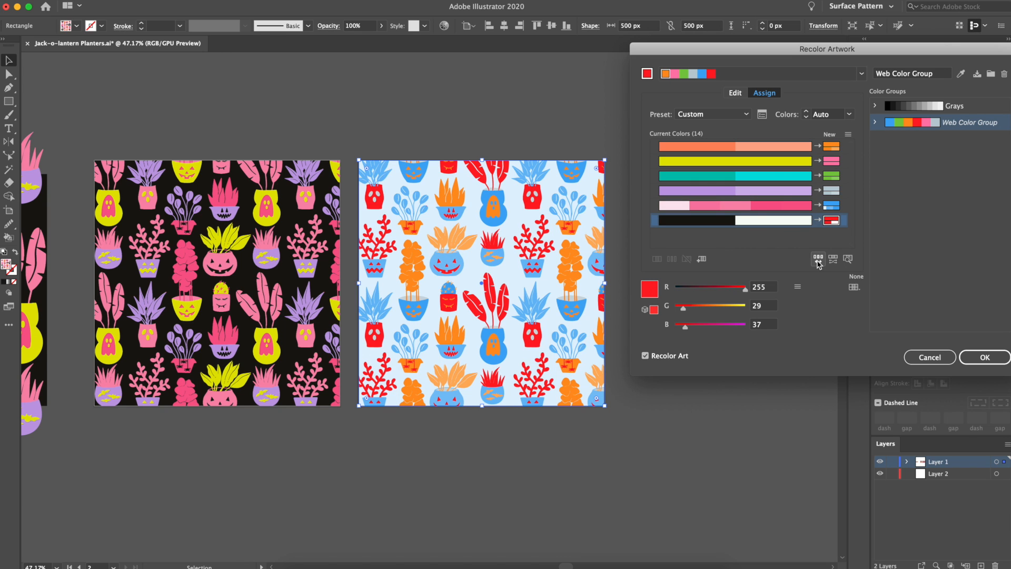
{"action": "left_click", "coordinate": [818, 260]}
{"action": "left_click", "coordinate": [818, 261]}
{"action": "left_click", "coordinate": [818, 260]}
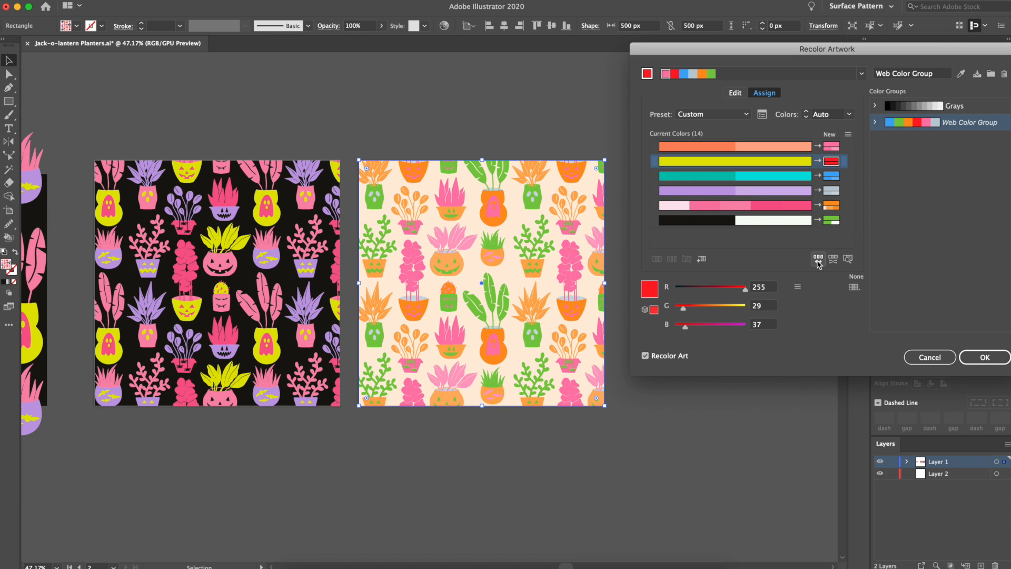
{"action": "left_click", "coordinate": [818, 260]}
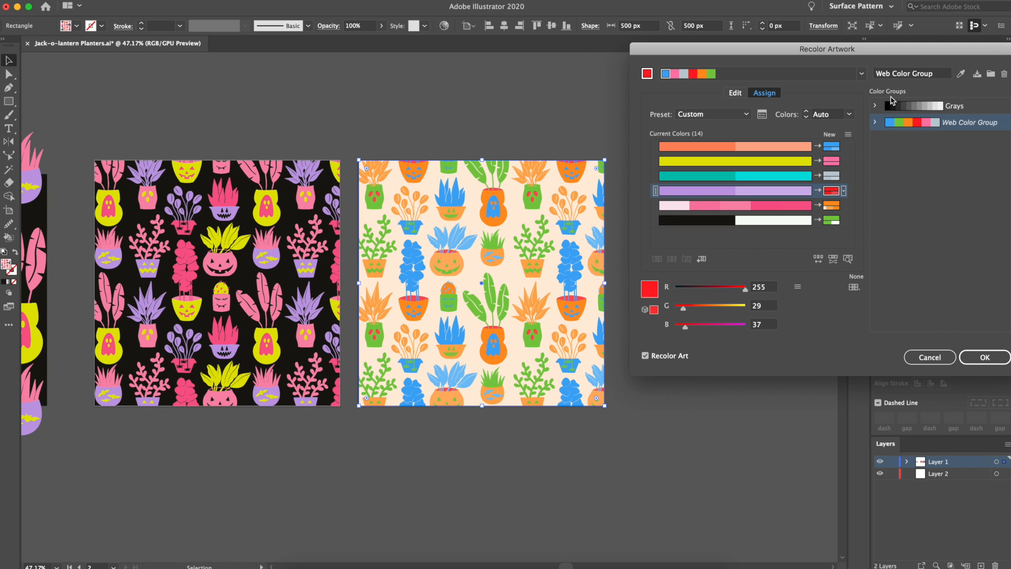
{"action": "left_click", "coordinate": [819, 260]}
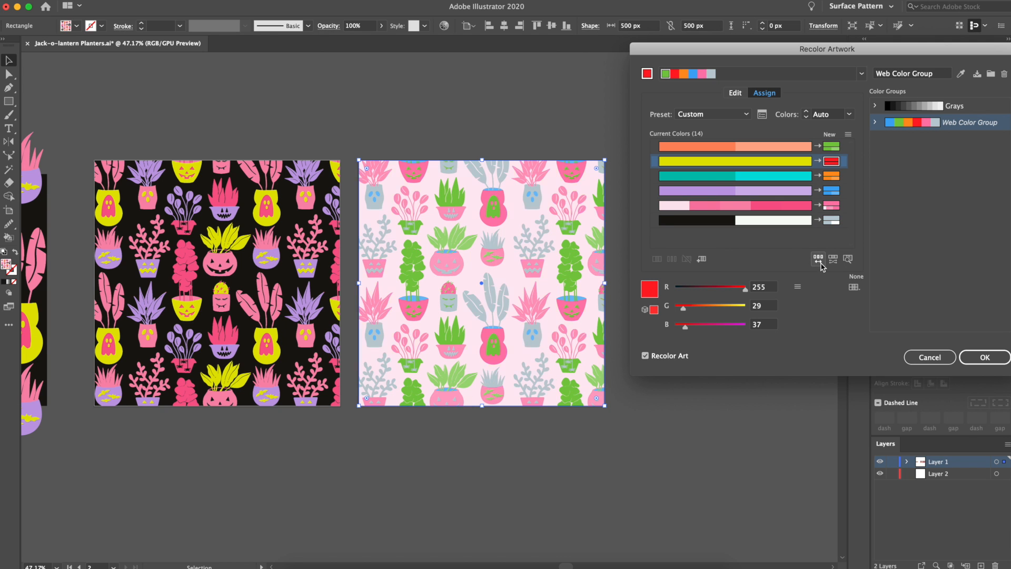
{"action": "left_click", "coordinate": [819, 260]}
{"action": "left_click", "coordinate": [819, 260]}
{"action": "left_click", "coordinate": [819, 260]}
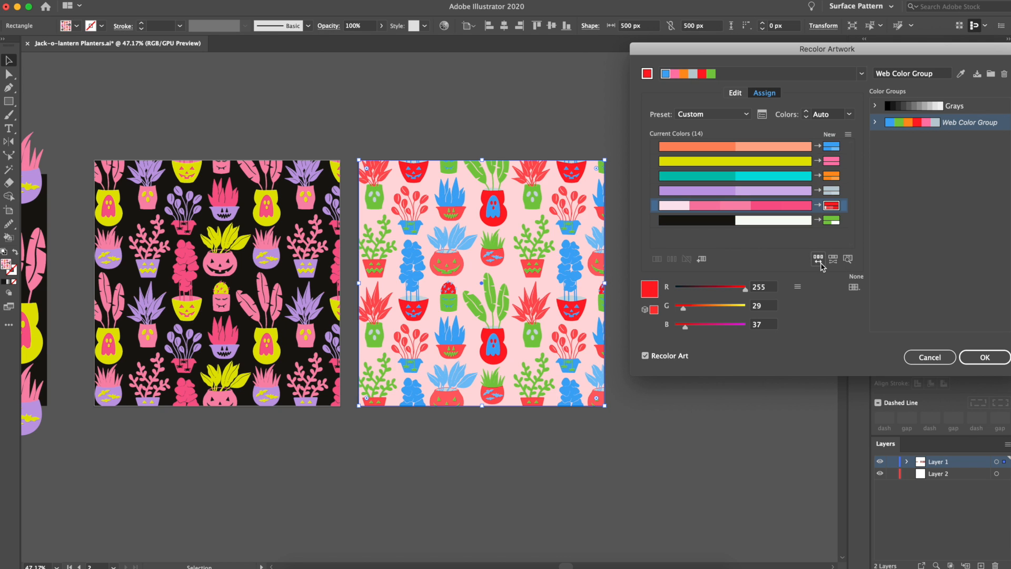
{"action": "left_click", "coordinate": [819, 261]}
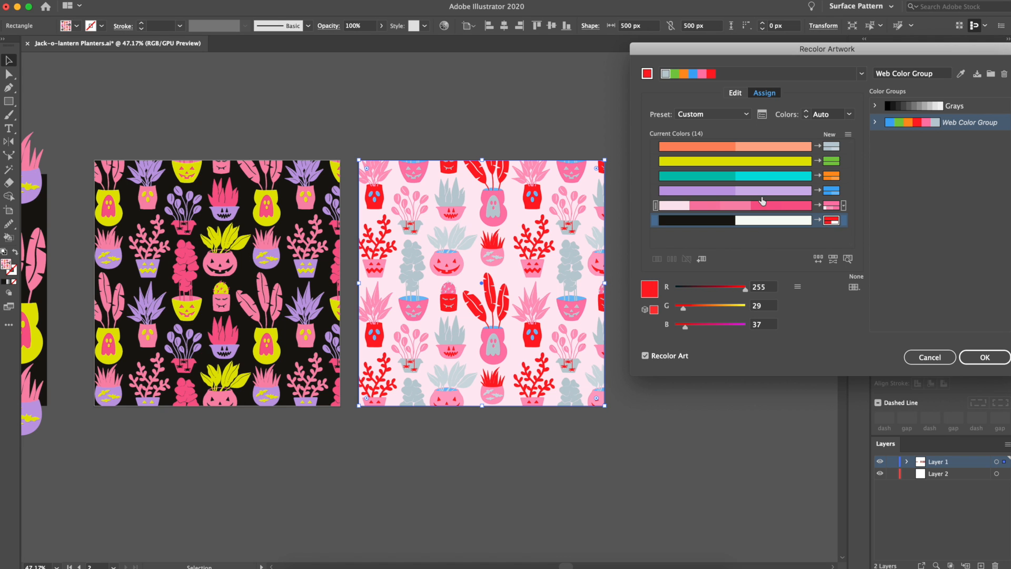
{"action": "left_click", "coordinate": [938, 356]}
Recolour the pale pink pattern's darker orange to R 218, G 128, B 81 with Recolor Artwork and apply it
{"action": "scroll", "coordinate": [499, 230], "scroll_direction": "up", "scroll_amount": 2}
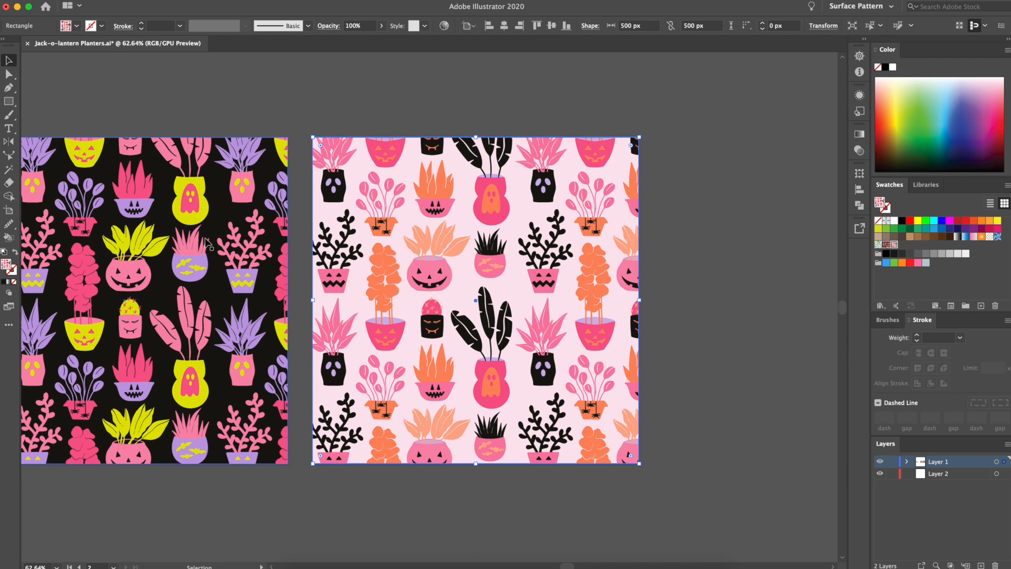
{"action": "left_click", "coordinate": [444, 25]}
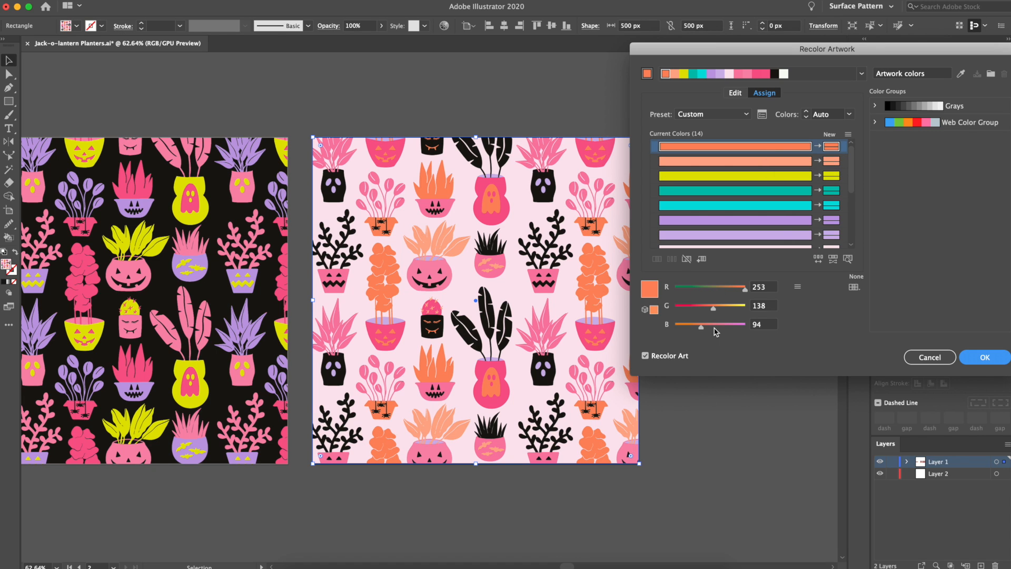
{"action": "left_click_drag", "start_coordinate": [714, 311], "coordinate": [701, 313]}
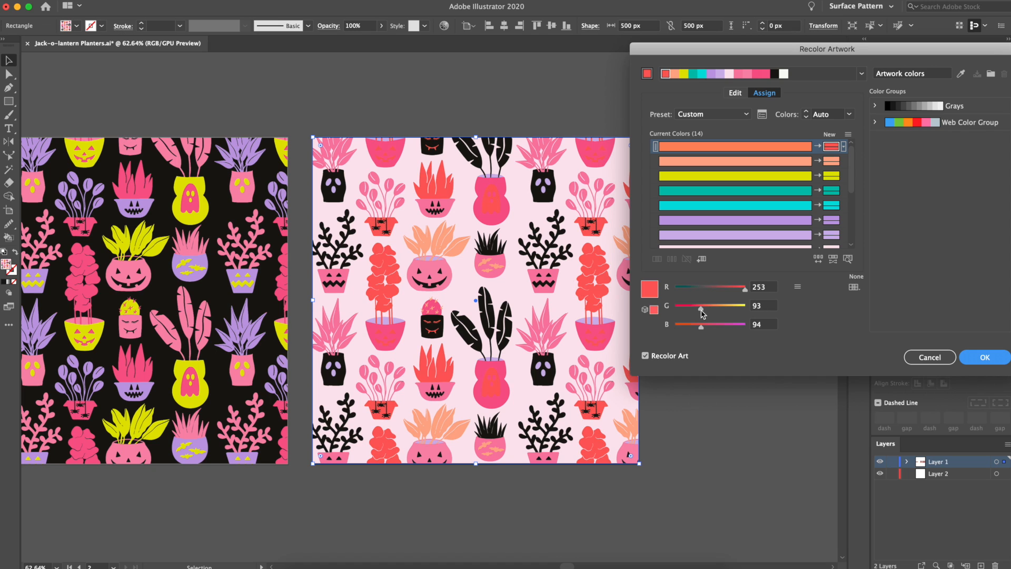
{"action": "left_click_drag", "start_coordinate": [701, 327], "coordinate": [736, 330]}
{"action": "left_click_drag", "start_coordinate": [744, 290], "coordinate": [698, 327]}
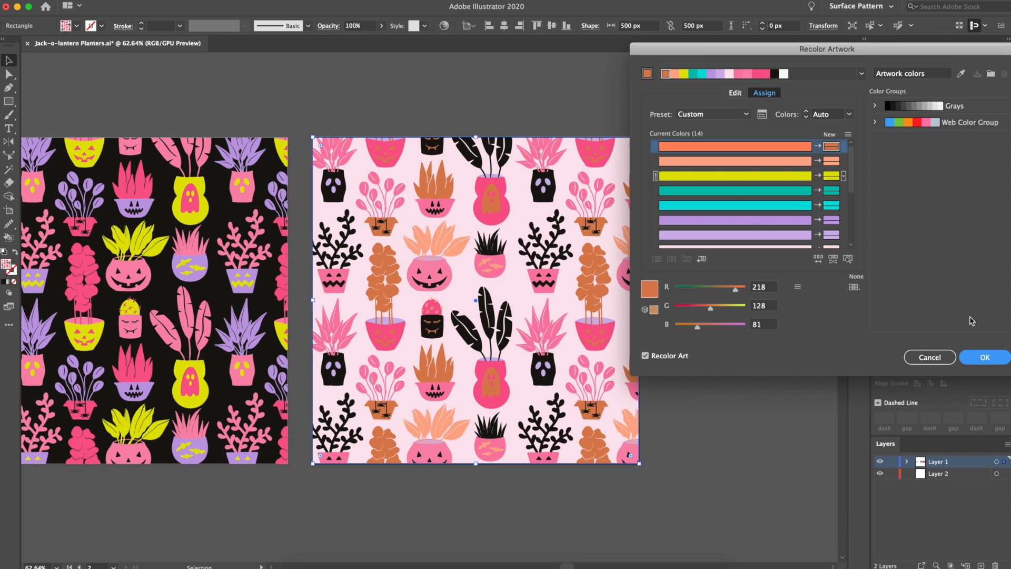
{"action": "left_click", "coordinate": [993, 360]}
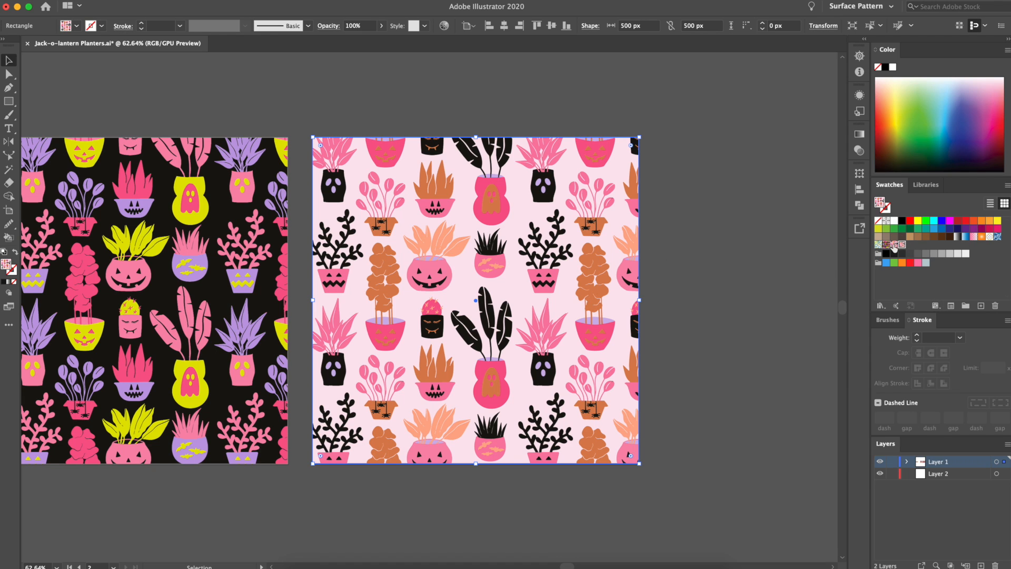
Alternate the square's fill between the original and recoloured pattern swatches, leave the original orange version applied, and deselect it
{"action": "left_click", "coordinate": [894, 244]}
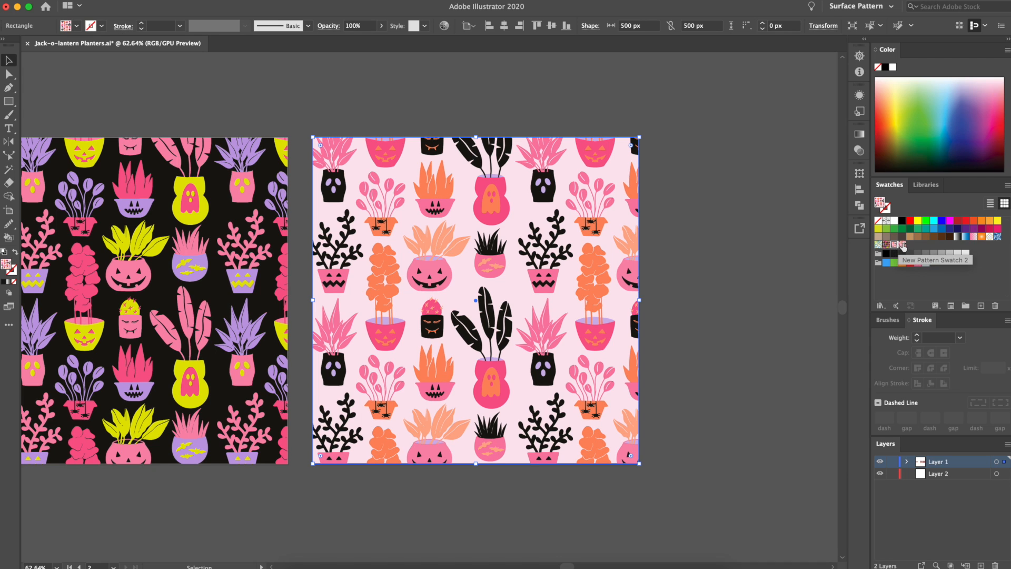
{"action": "left_click", "coordinate": [902, 246]}
{"action": "left_click", "coordinate": [895, 246]}
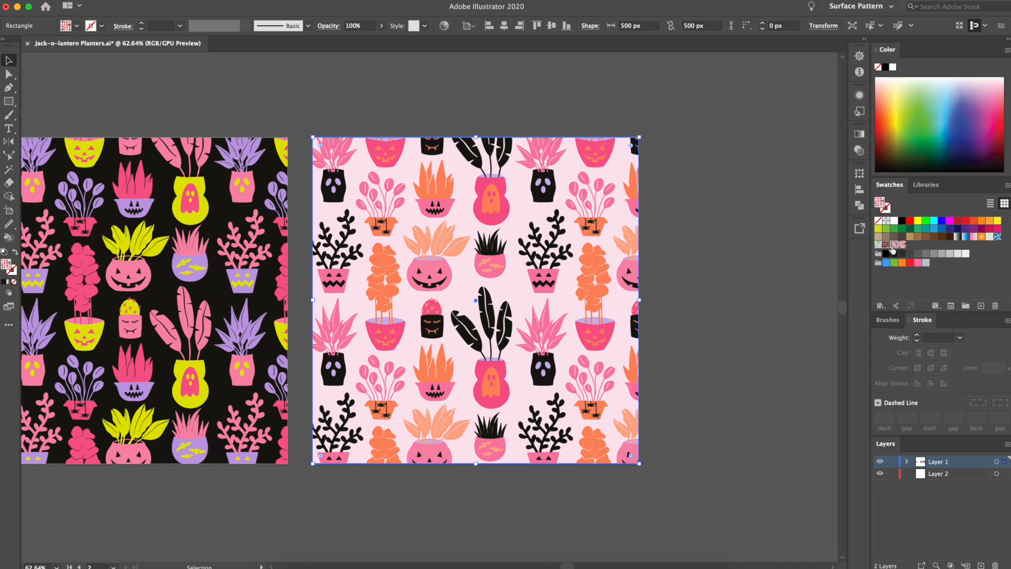
{"action": "left_click", "coordinate": [902, 245]}
{"action": "left_click", "coordinate": [895, 246]}
{"action": "left_click", "coordinate": [653, 271]}
Examine the planter source tile side by side with its black and pale pink pattern squares
{"action": "scroll", "coordinate": [548, 303], "scroll_direction": "down", "scroll_amount": 1}
{"action": "scroll", "coordinate": [548, 303], "scroll_direction": "left", "scroll_amount": 5}
{"action": "scroll", "coordinate": [547, 303], "scroll_direction": "down", "scroll_amount": 1}
{"action": "scroll", "coordinate": [548, 303], "scroll_direction": "left", "scroll_amount": 2}
{"action": "scroll", "coordinate": [546, 306], "scroll_direction": "down", "scroll_amount": 1}
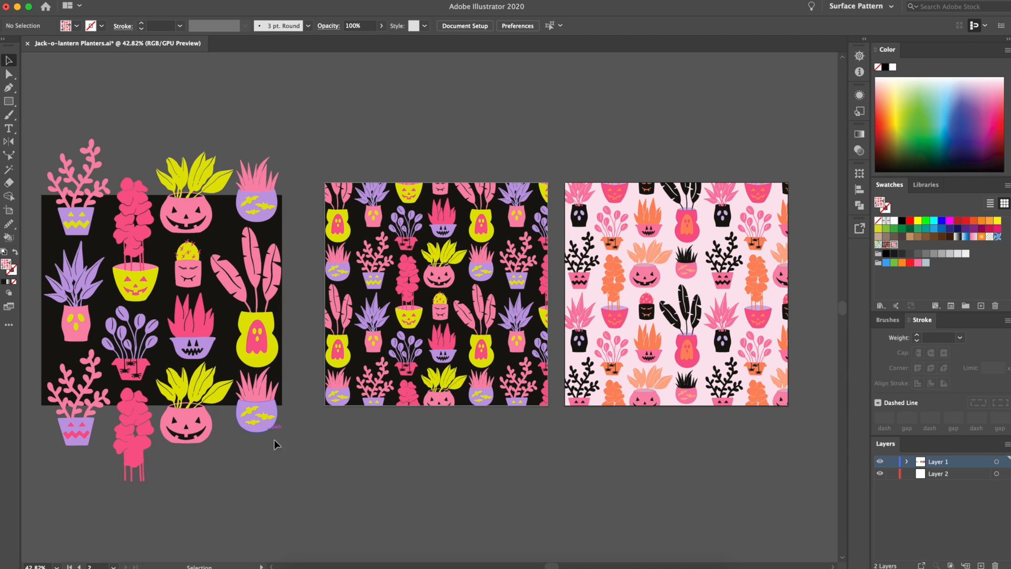
{"action": "scroll", "coordinate": [278, 446], "scroll_direction": "left", "scroll_amount": 1}
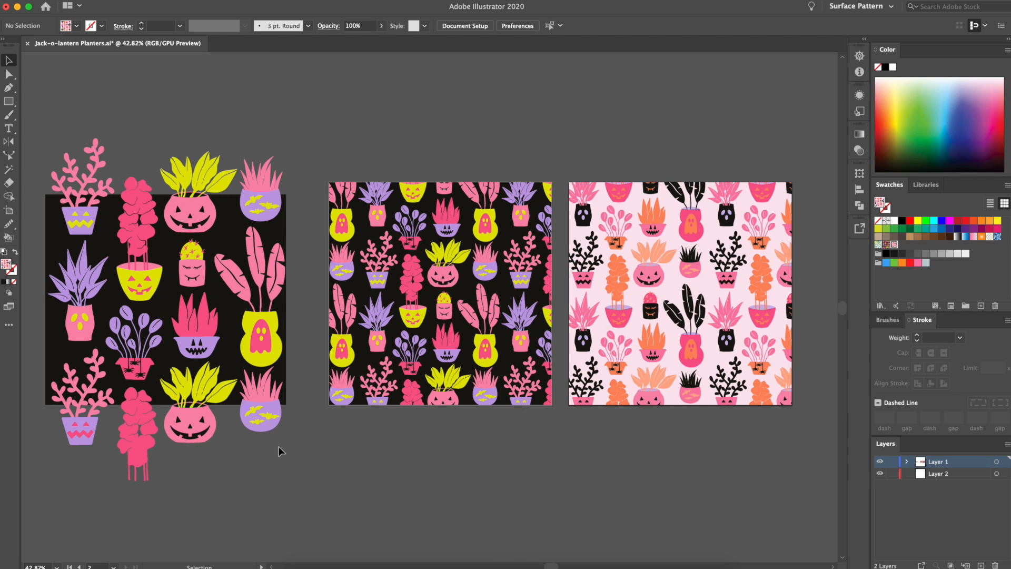